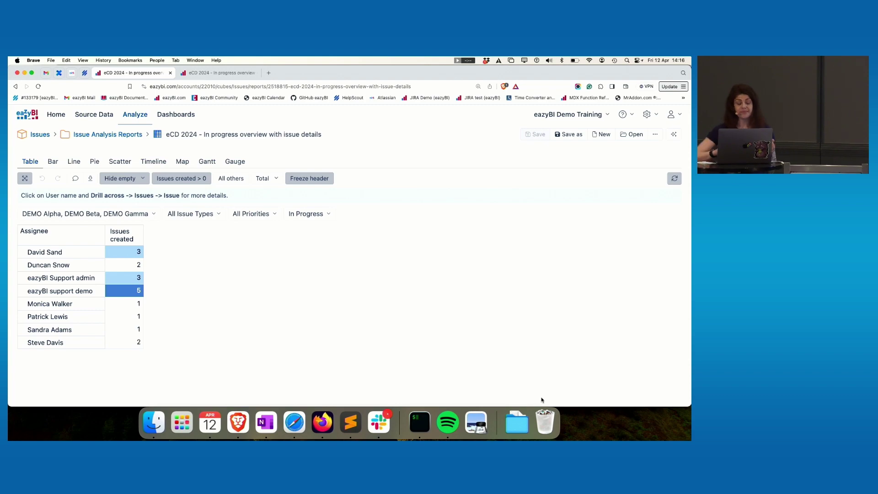
Drill across the first assignee's row by Issue at the Issue level, and undo the drill
click(74, 254)
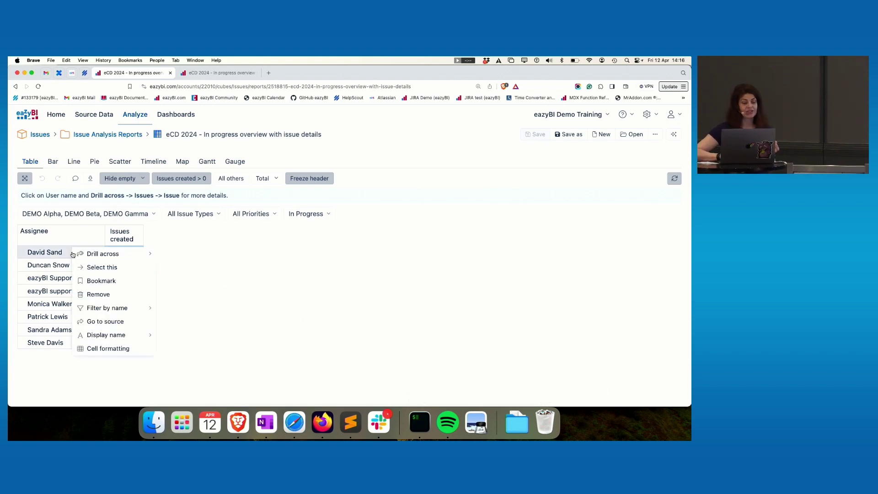
mouse_move(73, 254)
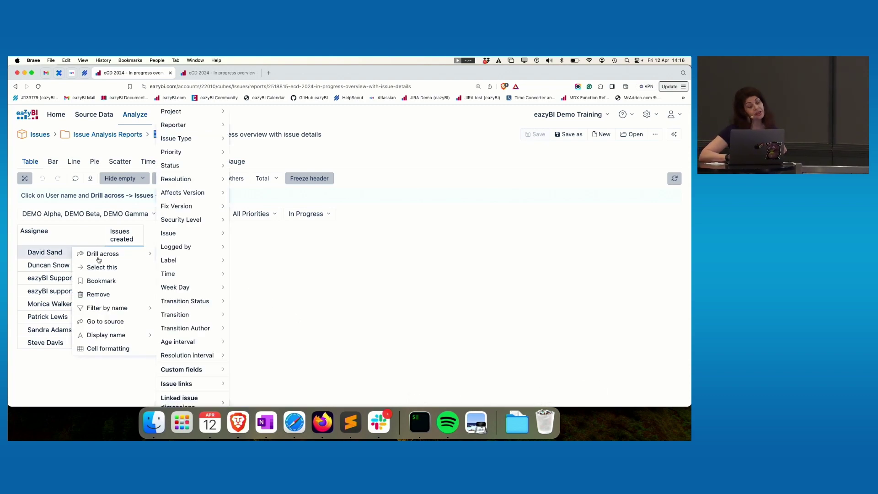
mouse_move(177, 235)
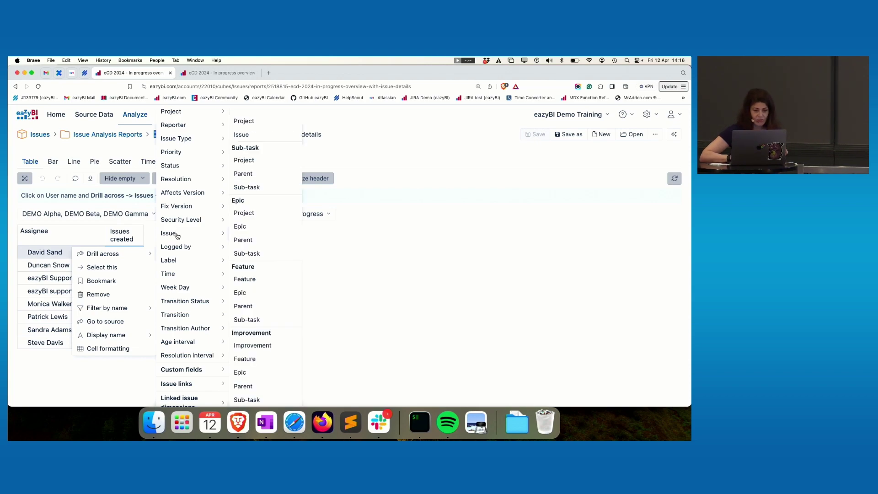
click(262, 137)
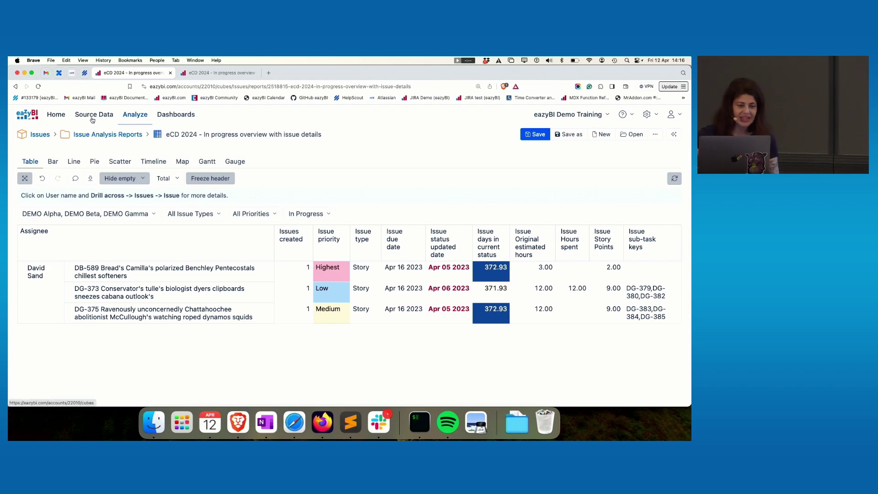
click(42, 178)
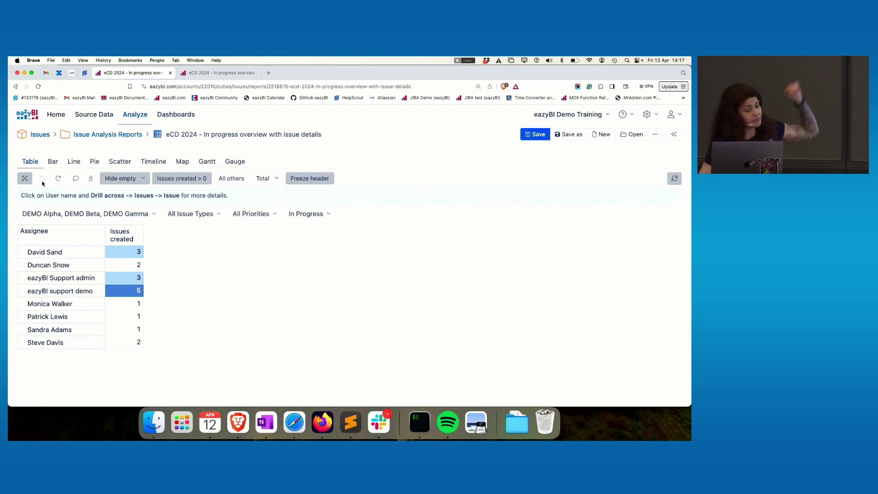
click(306, 215)
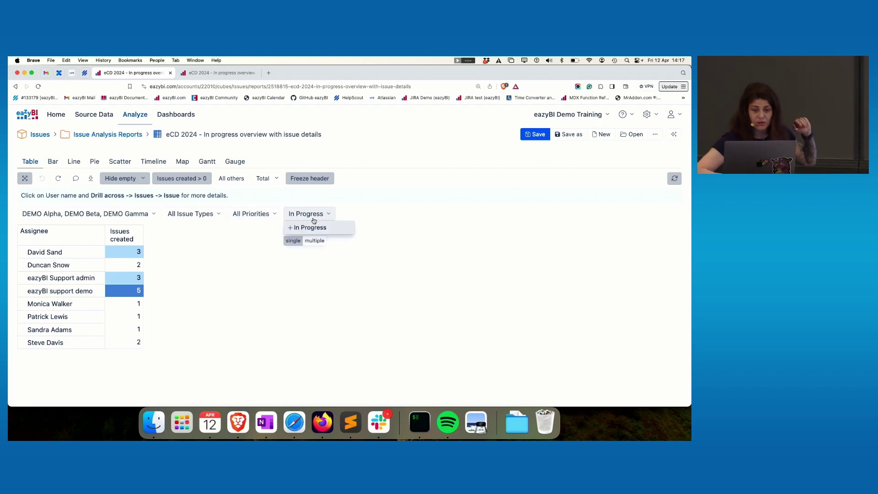
click(359, 260)
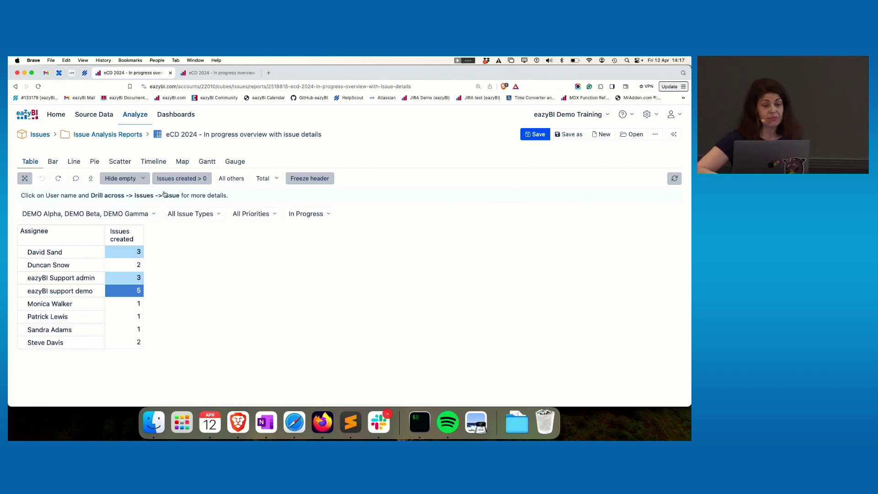
Switch to the eCD 2024 - In progress overview report and go to its assignee table
click(203, 73)
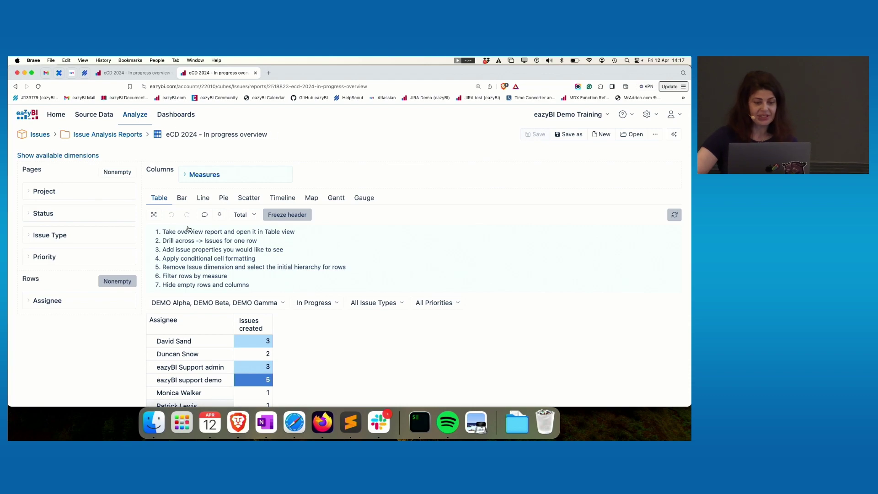
scroll(183, 219, down, 3)
scroll(160, 194, up, 2)
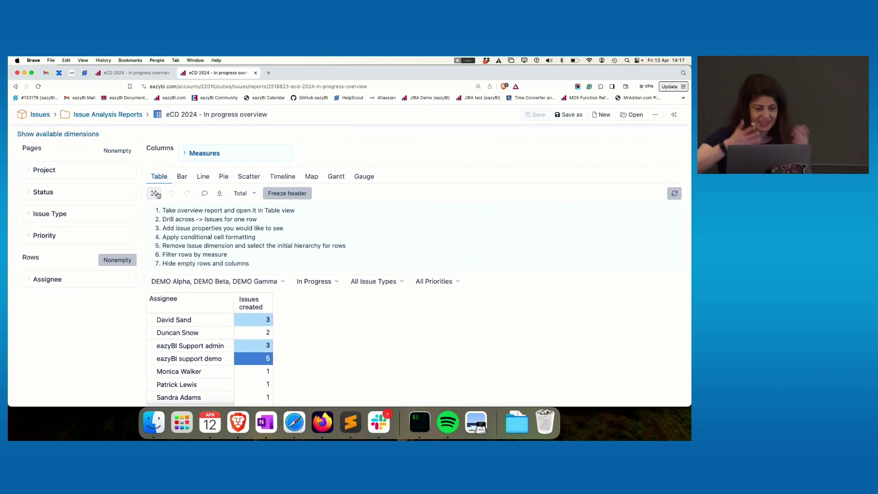
scroll(159, 212, down, 2)
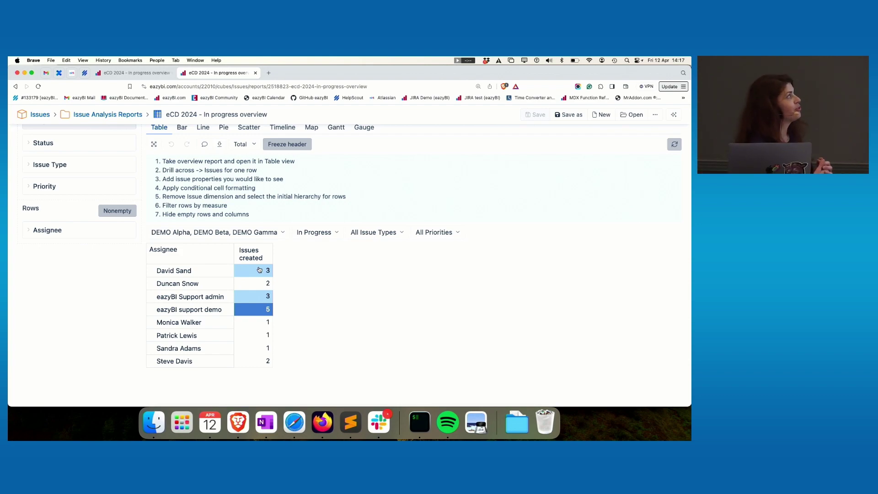
Drill across the first assignee's row by Issue at the Issue level
click(189, 271)
mouse_move(214, 274)
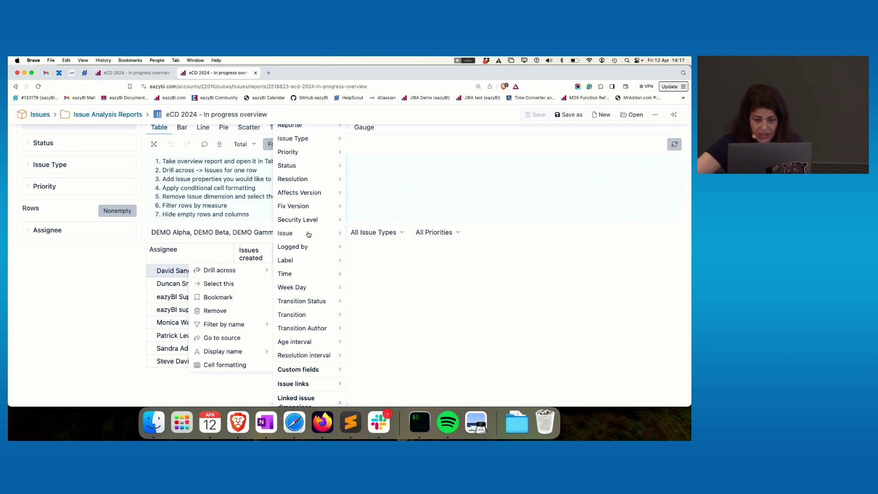
mouse_move(308, 234)
click(365, 139)
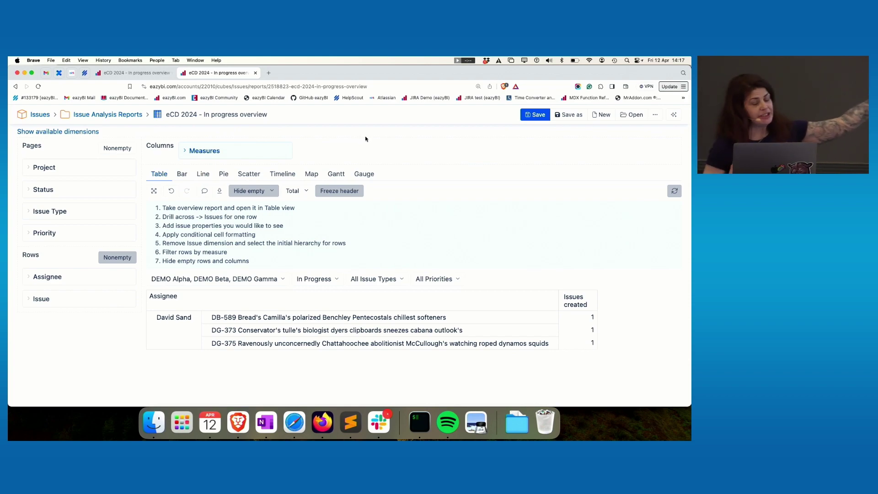
Add the issue property measures Issue due date, Issue updated date, Issue type, Issue priority and Issue sub-task keys to the columns
click(185, 149)
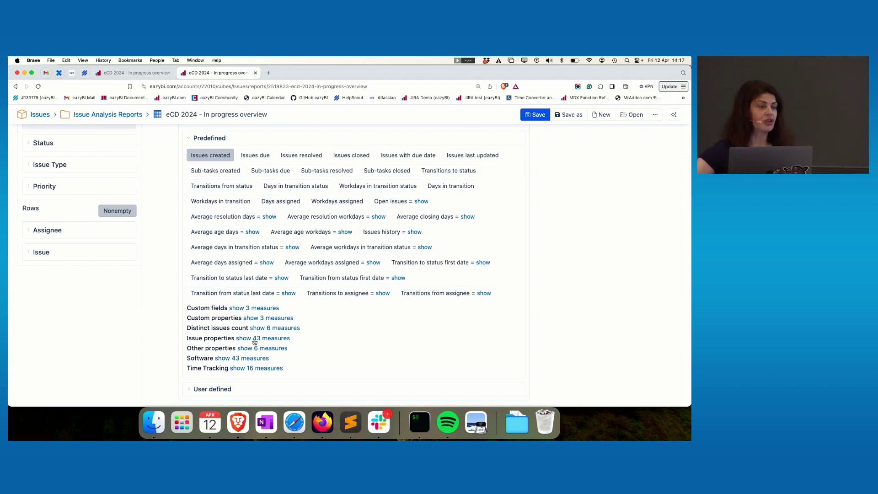
click(268, 338)
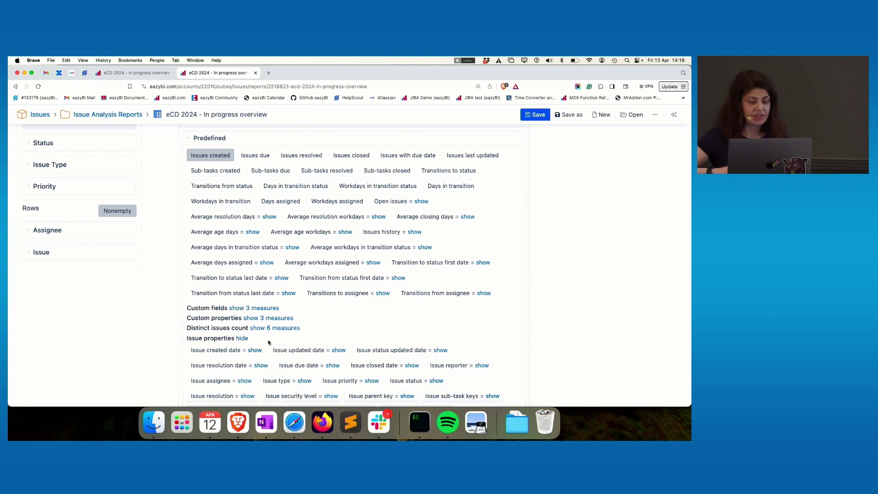
scroll(254, 349, down, 3)
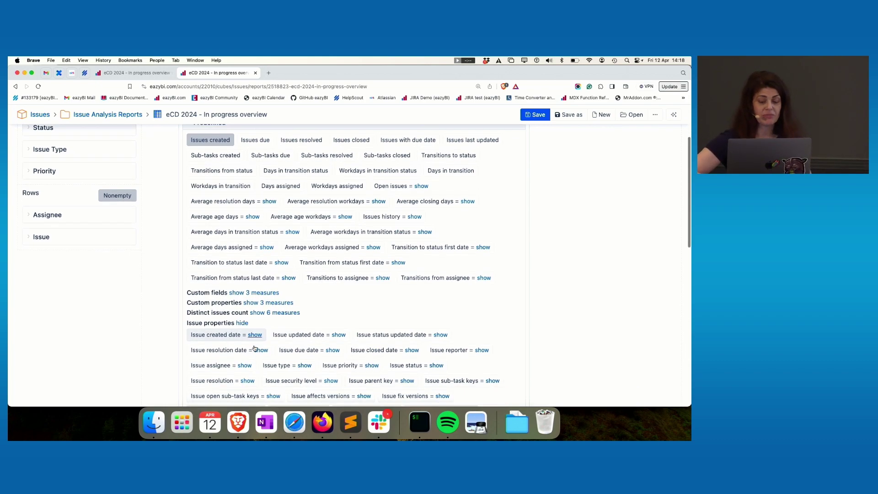
scroll(255, 348, down, 2)
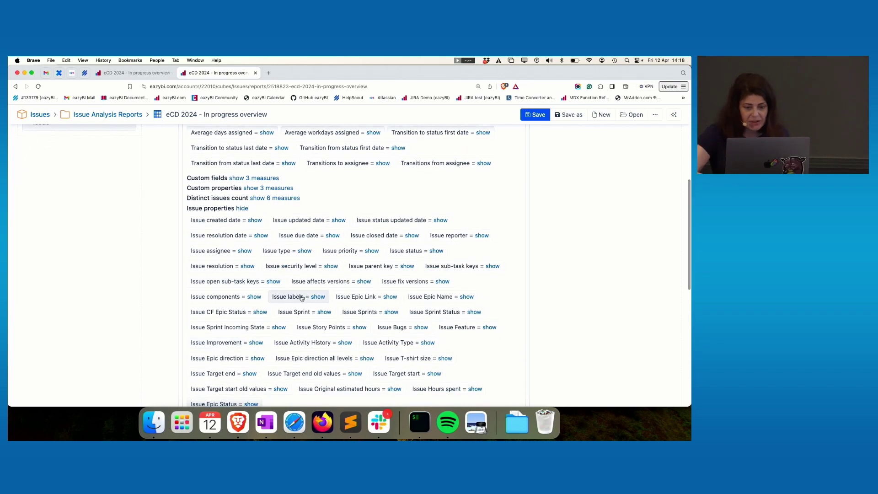
click(303, 240)
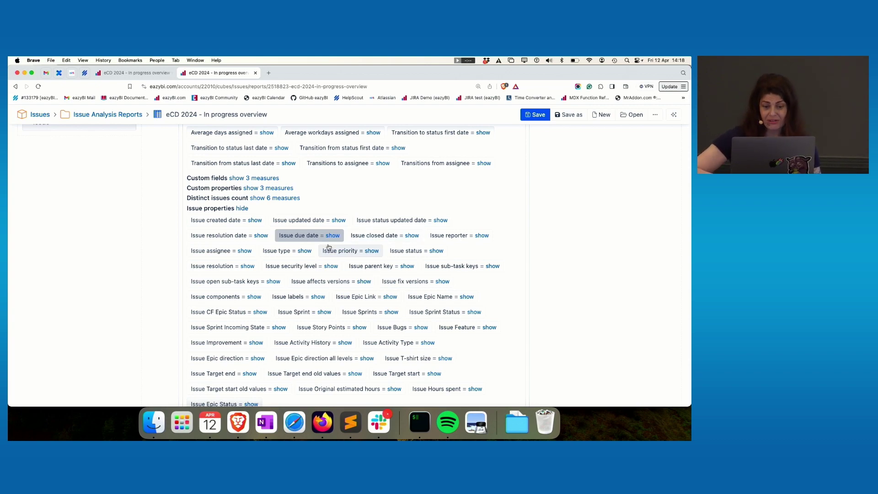
click(308, 224)
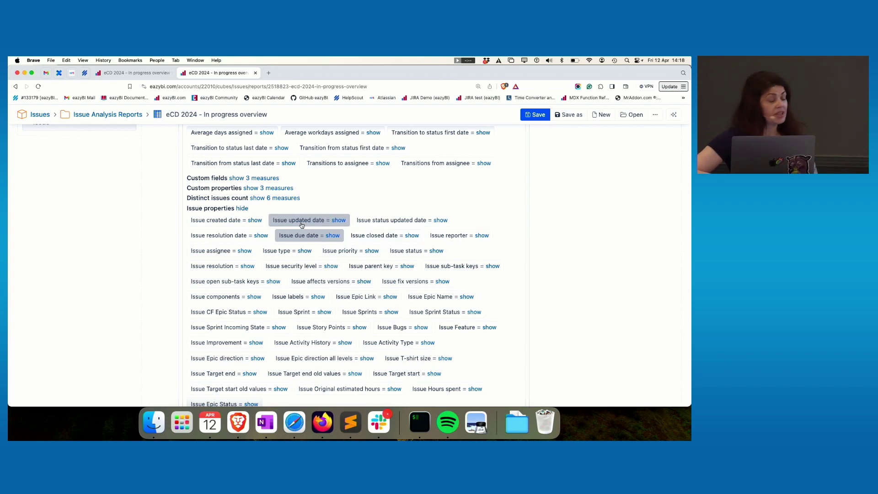
click(283, 251)
click(341, 255)
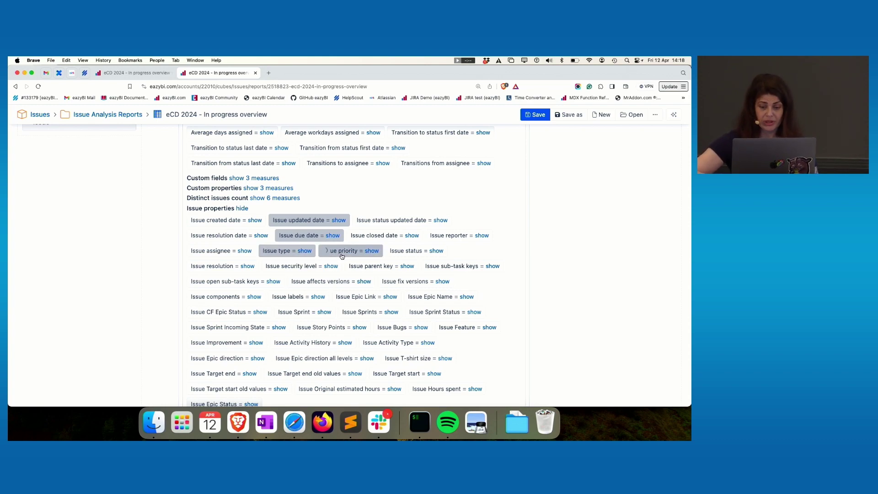
click(448, 269)
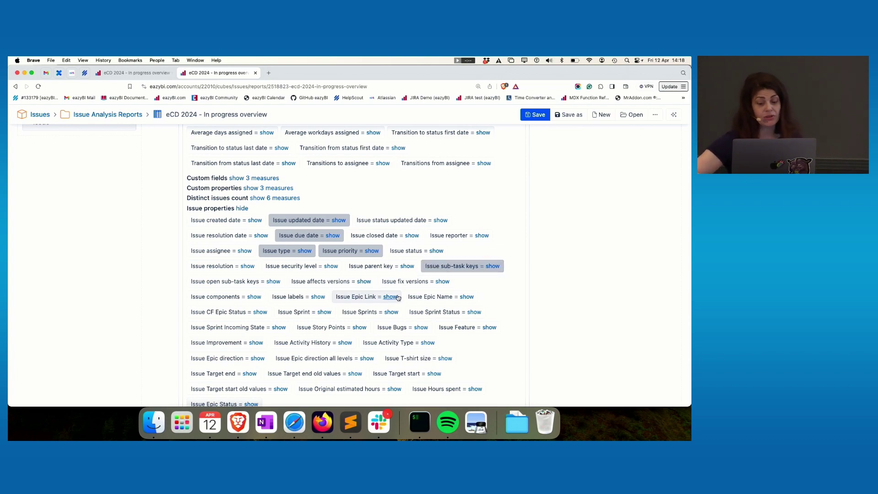
Add the measures Issue Original estimated hours and Issue Hours spent to the columns
scroll(403, 311, down, 3)
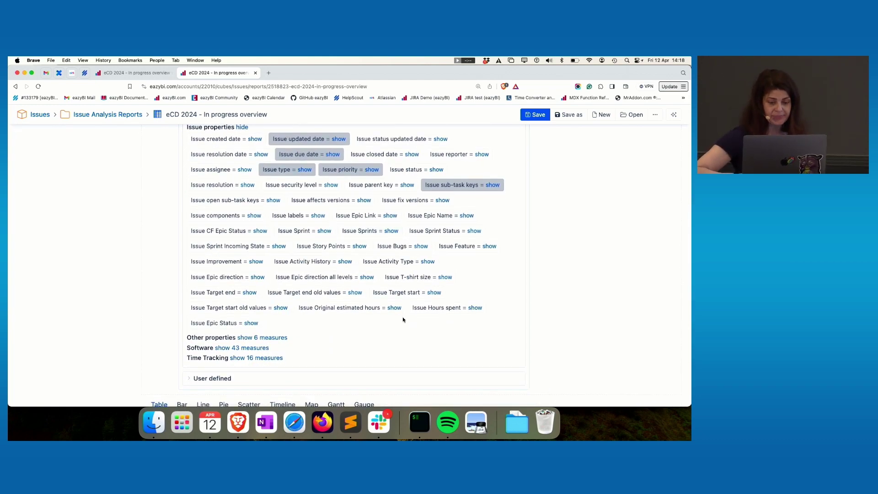
click(341, 313)
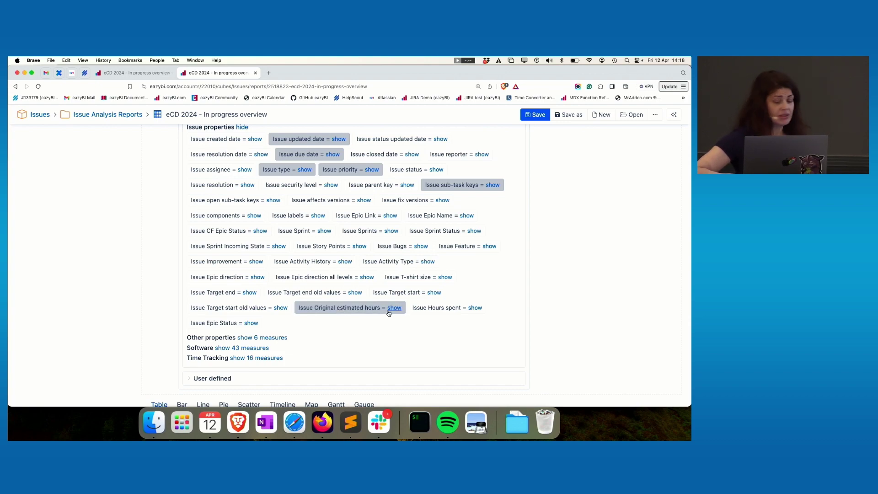
click(429, 312)
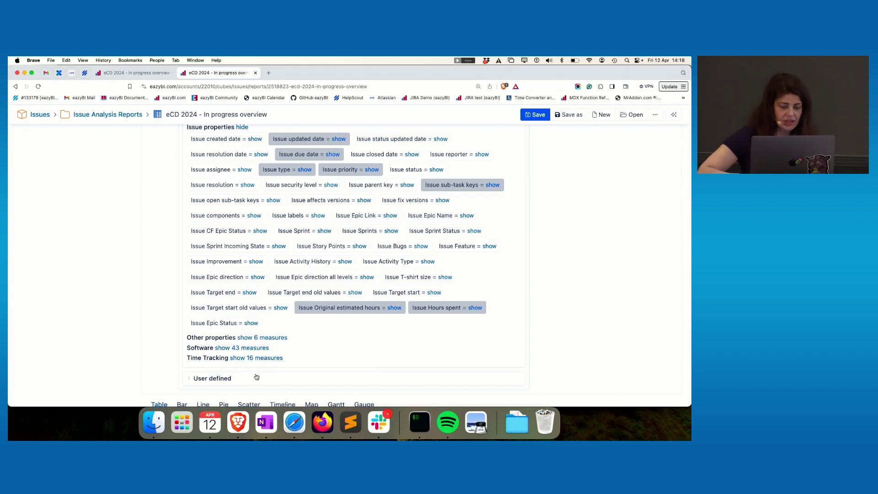
Filter the measures by "curr", add the user-defined measure Issue days in current status, and collapse the measure selection
scroll(261, 297, up, 8)
scroll(243, 238, up, 3)
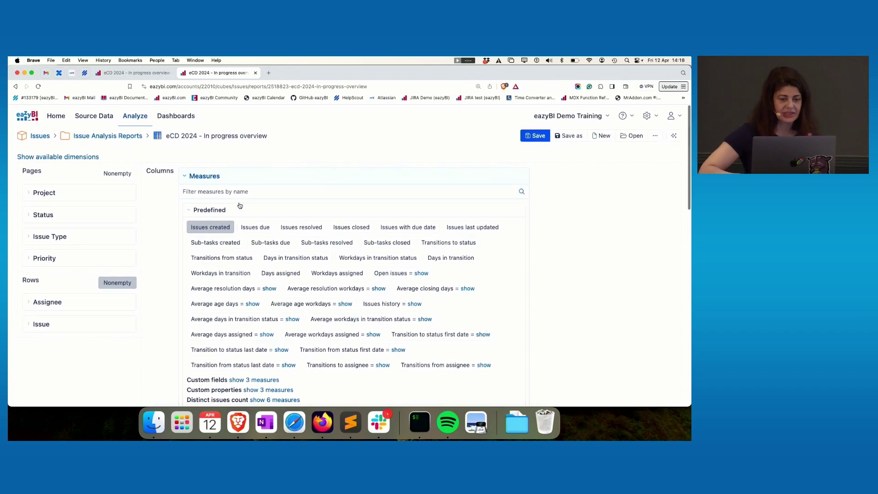
click(241, 191)
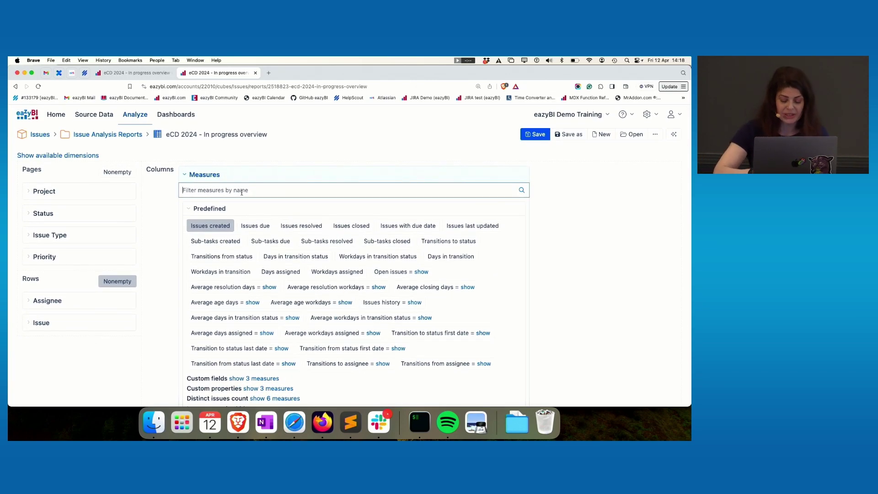
text(curr)
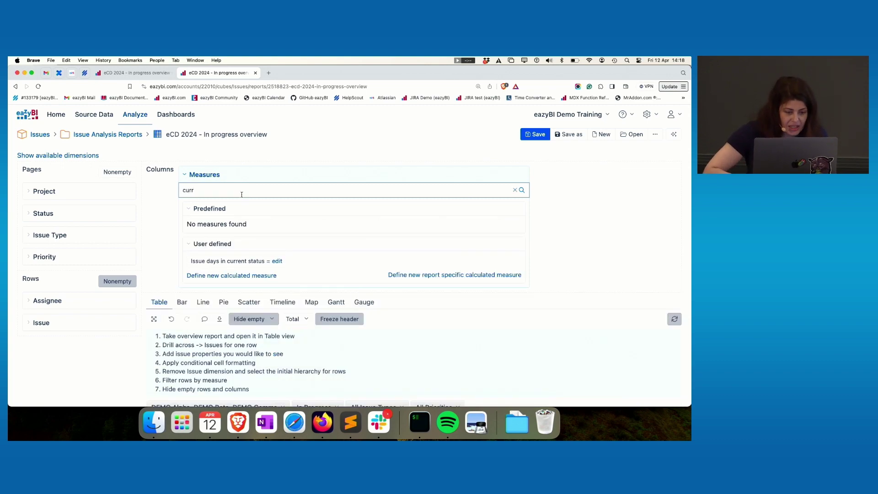
click(235, 265)
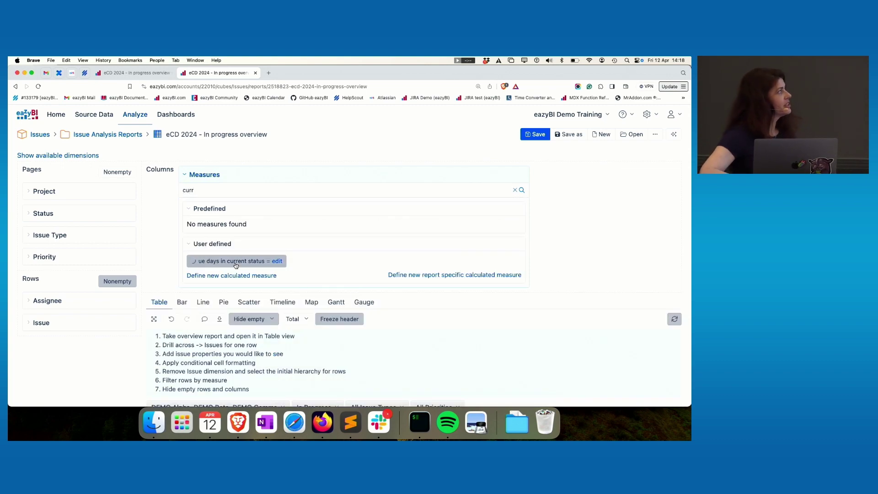
click(186, 172)
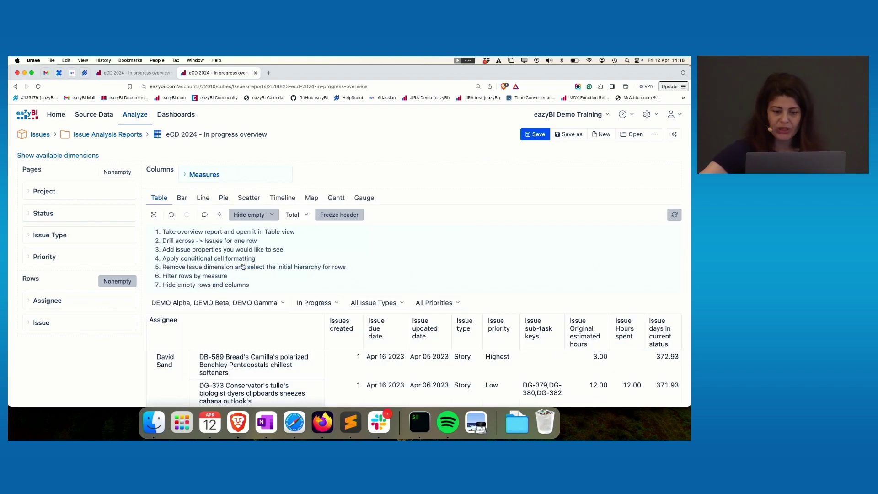
Apply heatmap cell formatting to the Issue days in current status column, with a white minimum background and a dark blue maximum background
scroll(242, 267, down, 4)
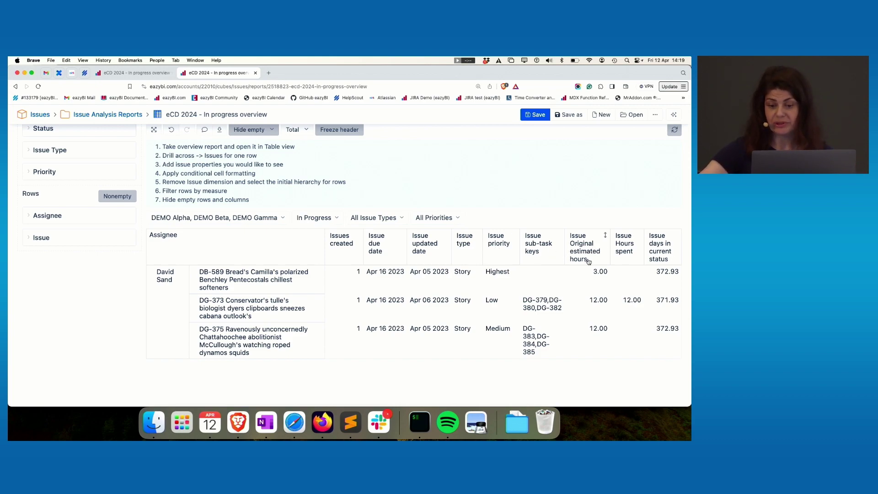
click(657, 247)
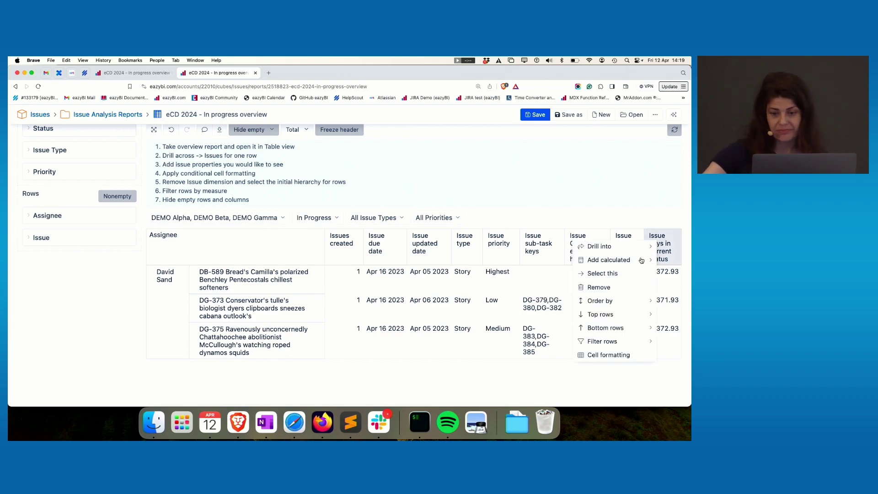
click(641, 260)
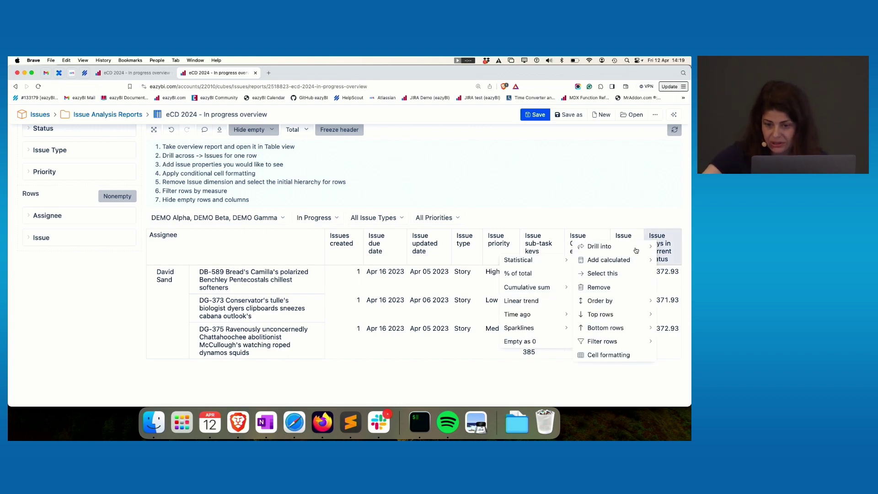
click(625, 355)
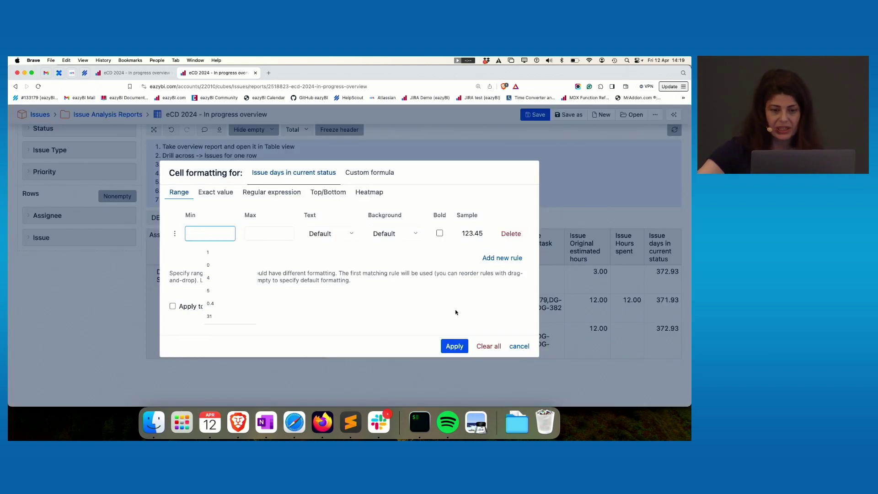
click(368, 192)
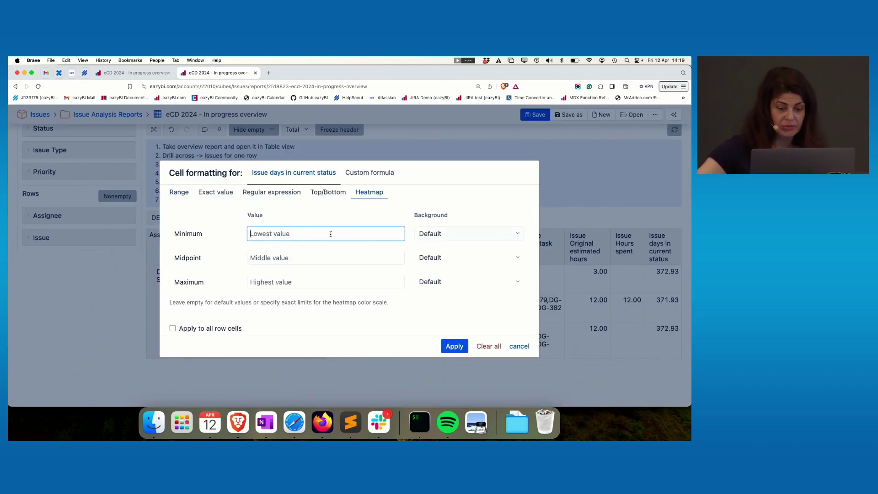
click(429, 233)
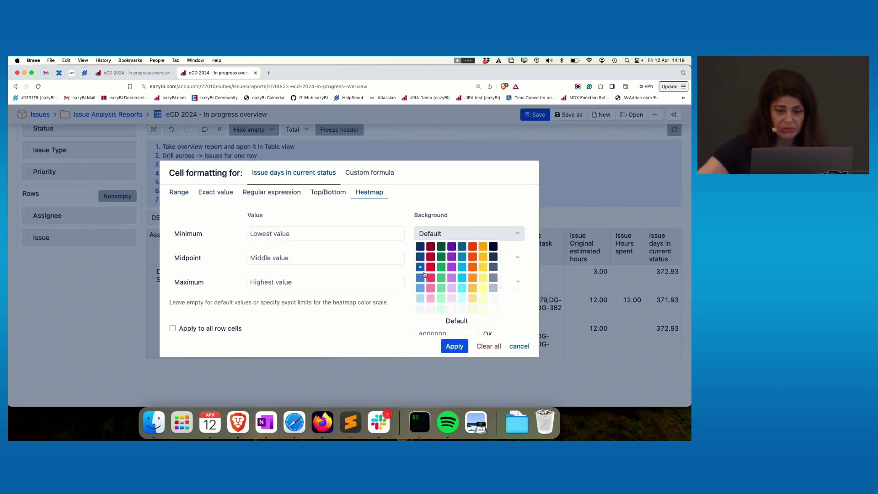
click(493, 311)
click(486, 275)
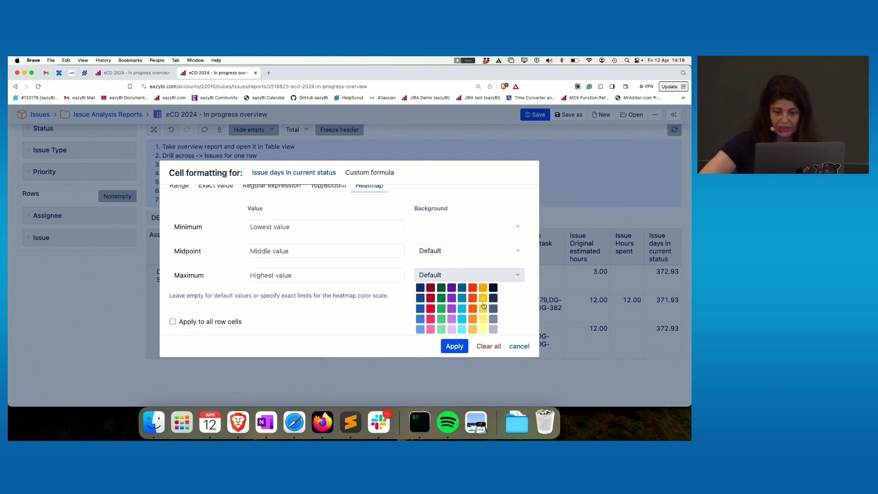
click(420, 287)
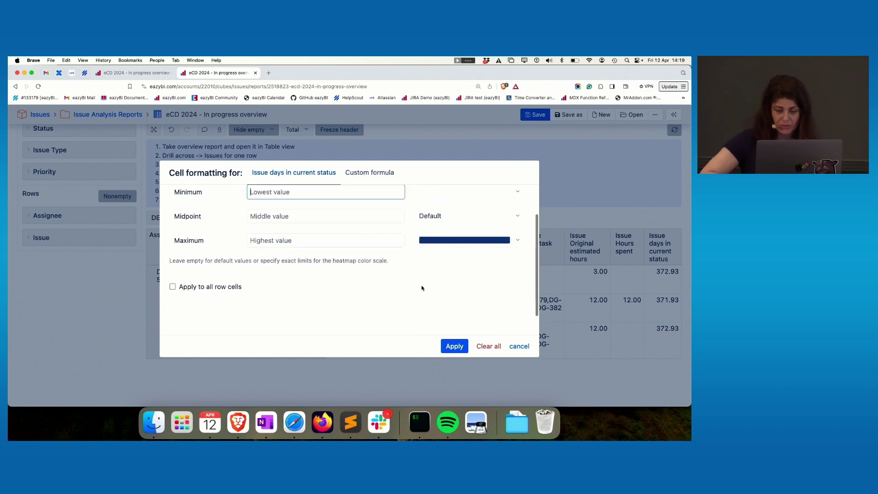
click(452, 345)
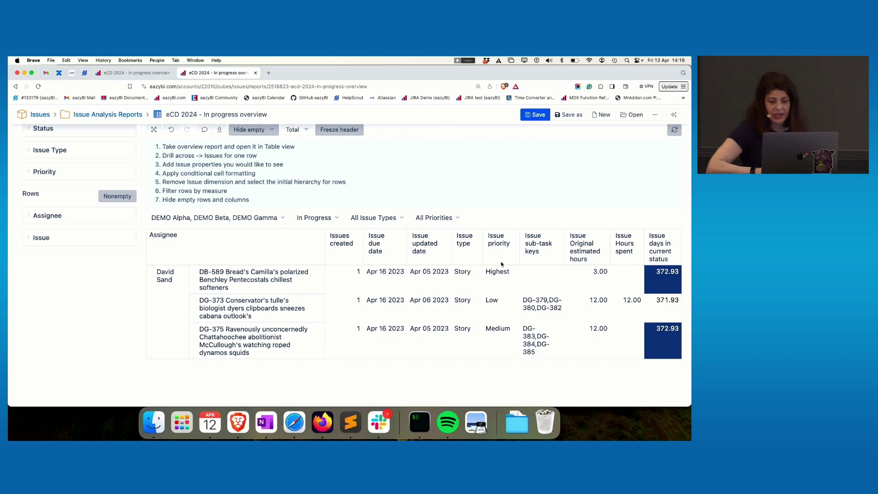
Open the cell formatting of the Issue updated date column for a custom formula
click(425, 247)
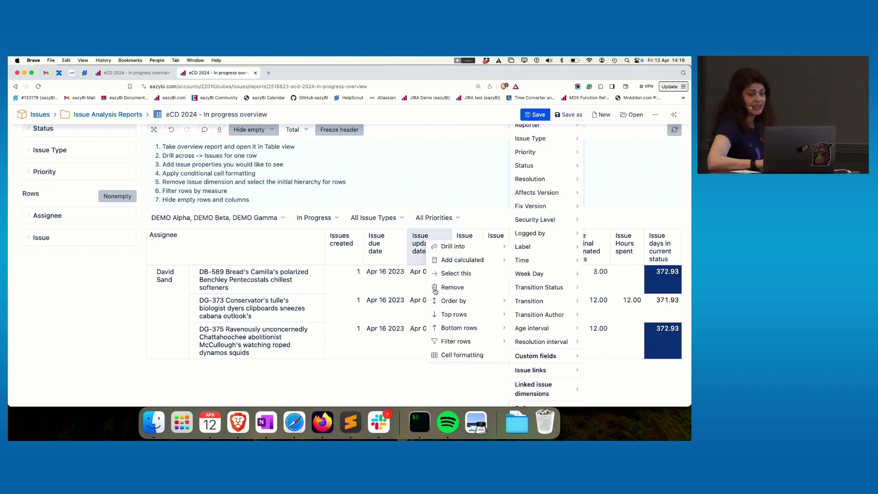
click(450, 353)
click(349, 173)
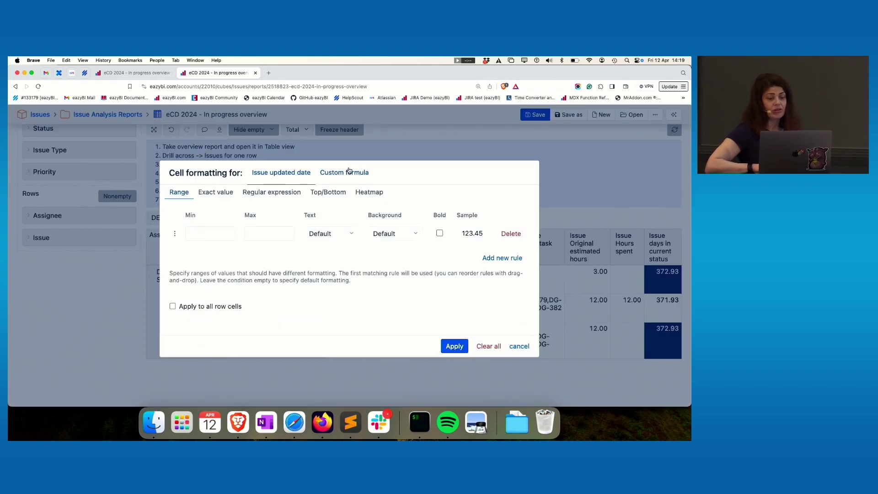
click(292, 209)
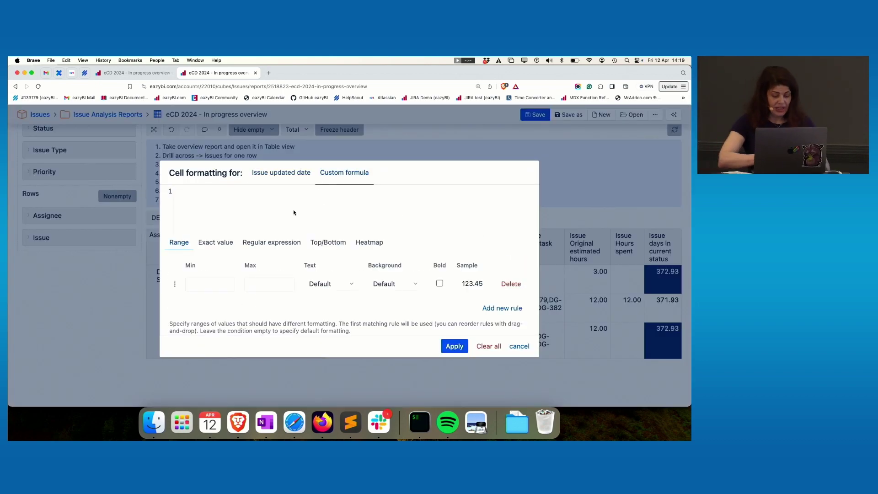
Begin the custom formula with Case WHEN and the DateDiffDays function, leaving its arguments empty on a separate line
text(Case WHEN)
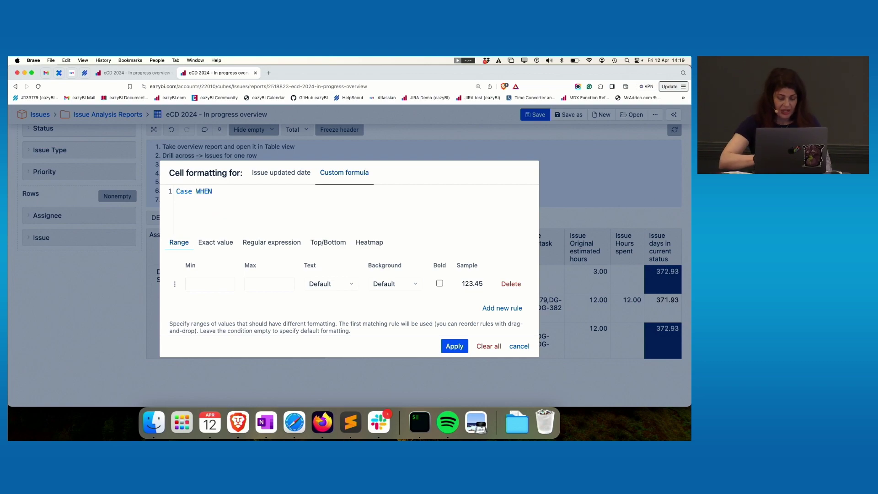
text( date)
key(Down)
key(Down)
key(Down)
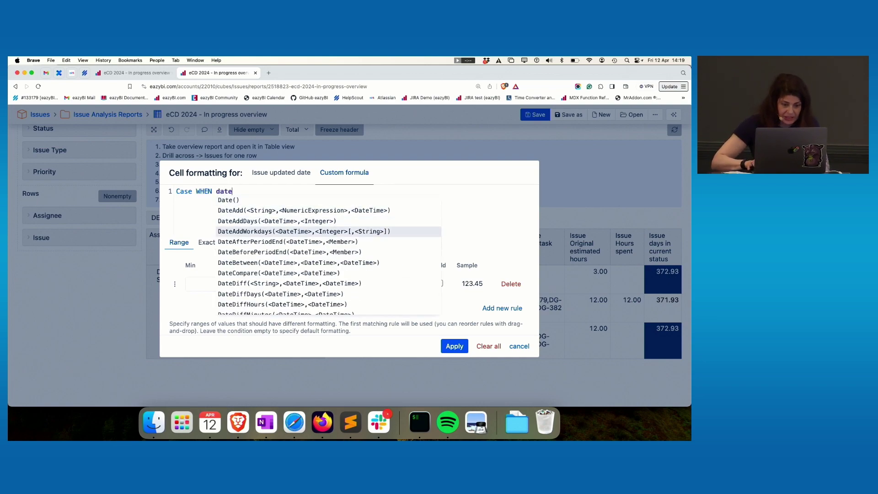
key(Down)
key(Down)
key(Down)
key(Down)
key(Down)
key(Down)
key(Return)
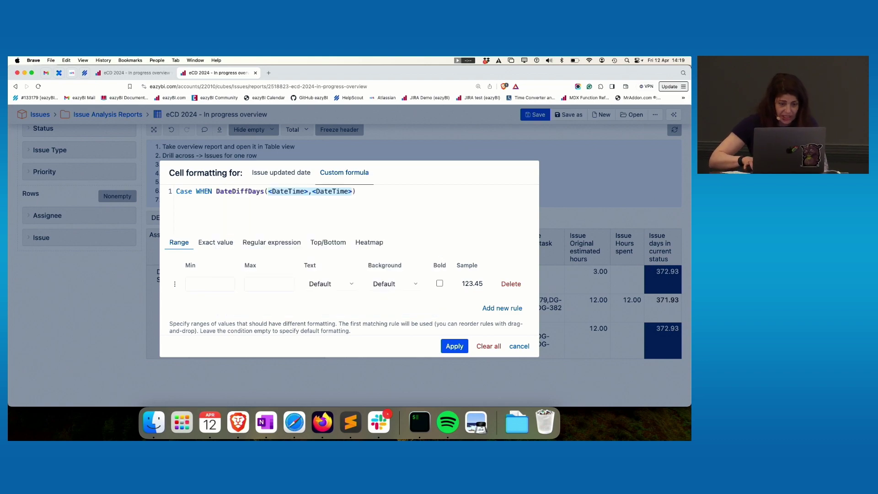
key(Return)
Enter [Measures].[Issues last updated] followed by a comma as the first DateDiffDays argument
text([Measures].[)
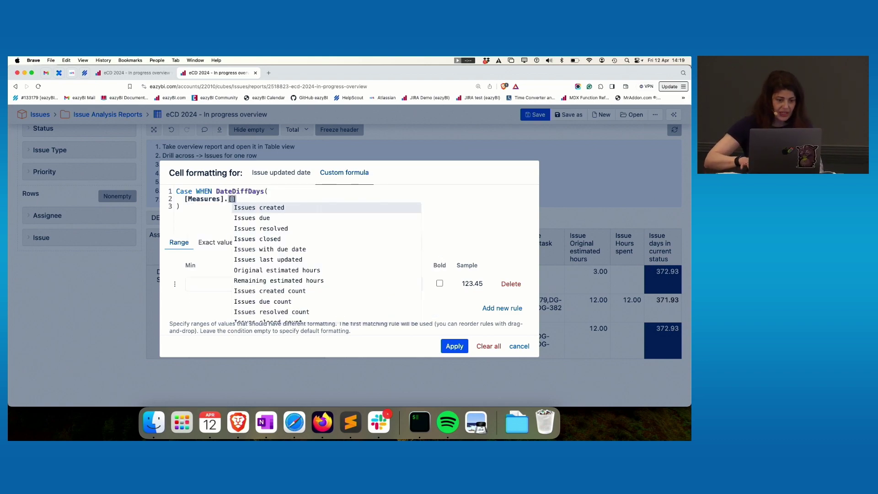
text(is)
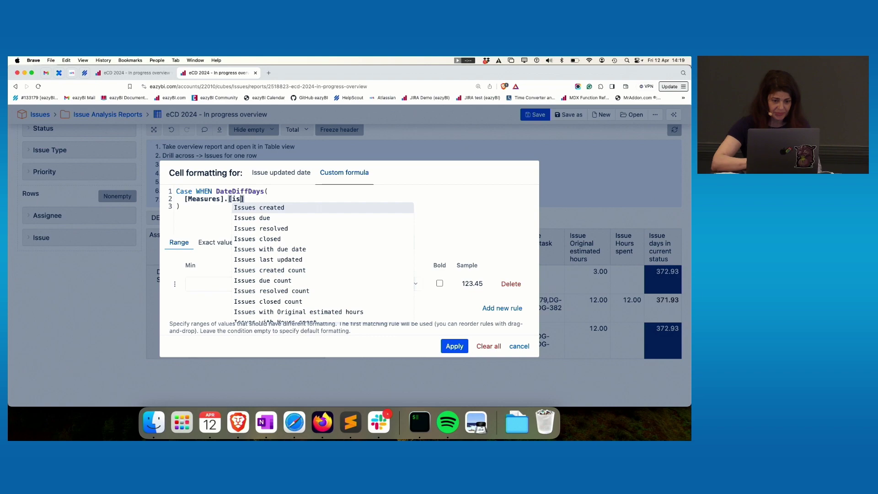
text(ss)
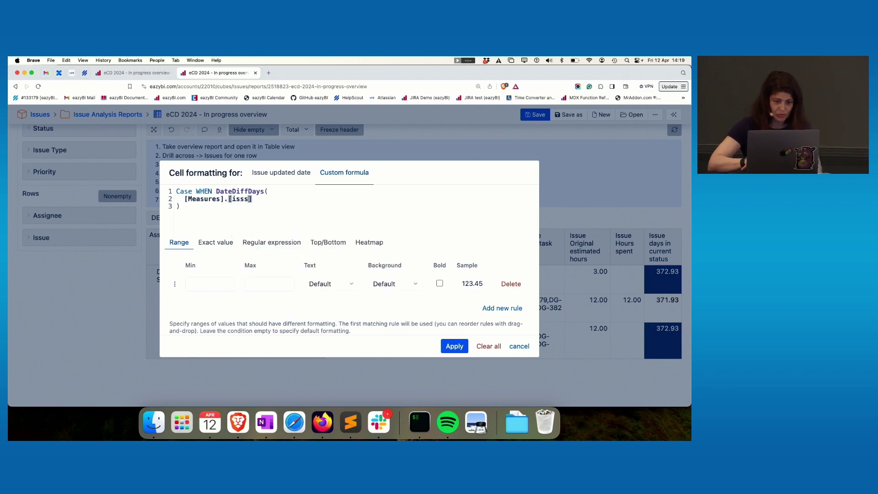
key(BackSpace)
text(u)
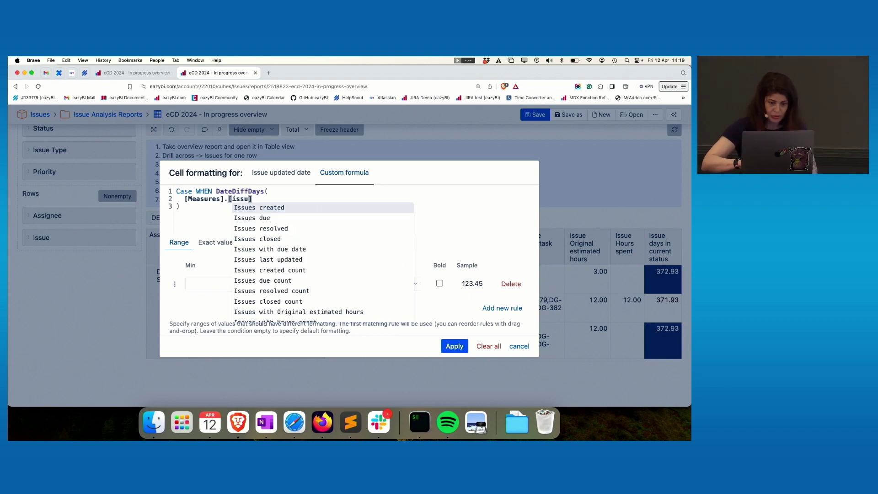
text(e)
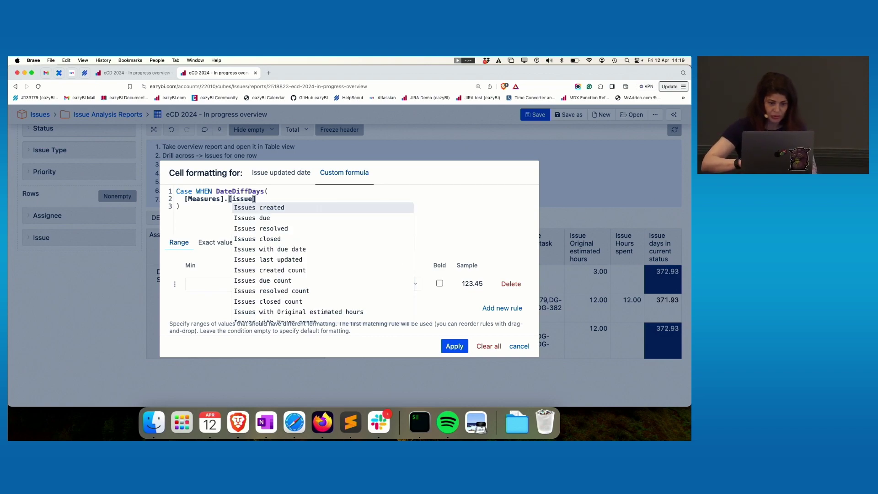
click(294, 260)
text(,)
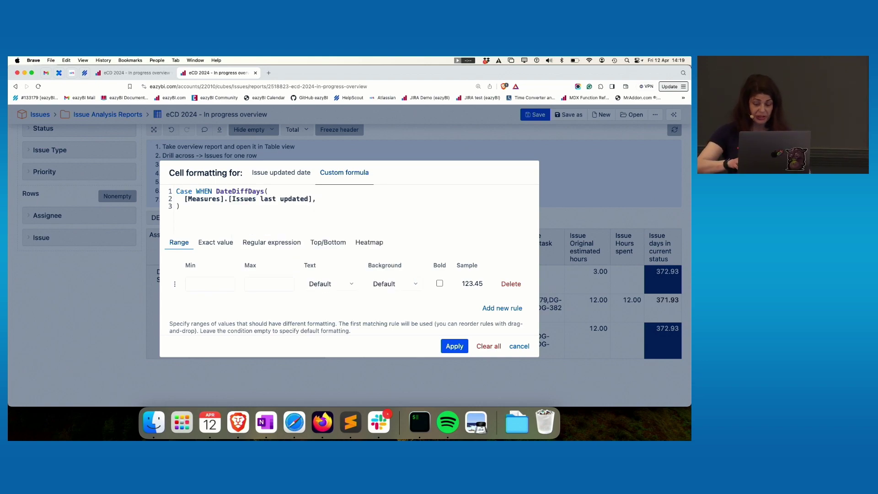
Add 'today' and the comparison > 7 after the measure, and remove the extra closing parenthesis on that line
text('today) )
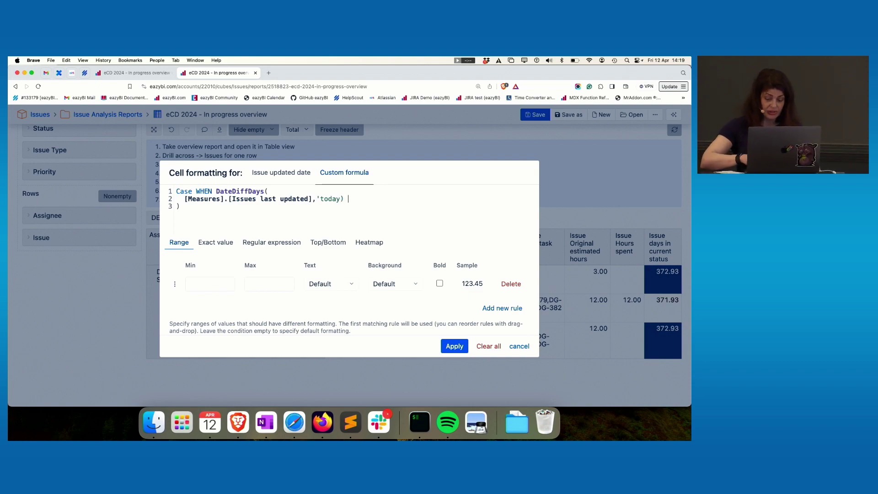
text(> 7)
key(Return)
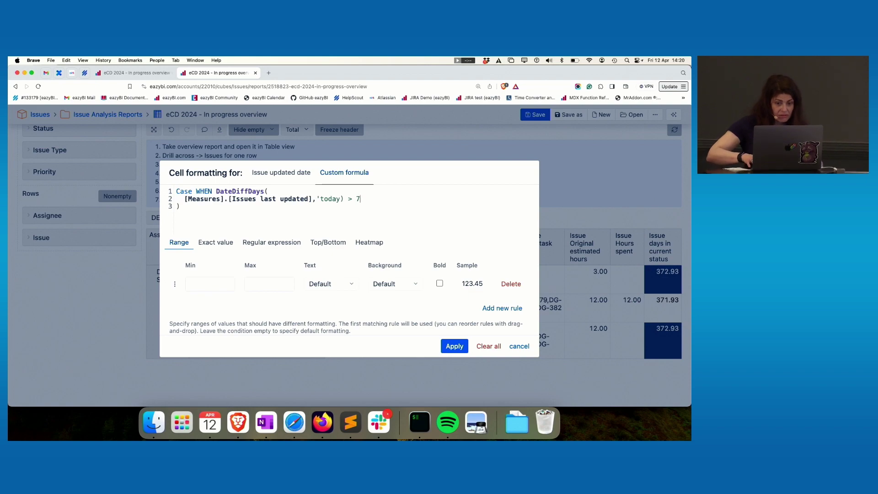
click(350, 198)
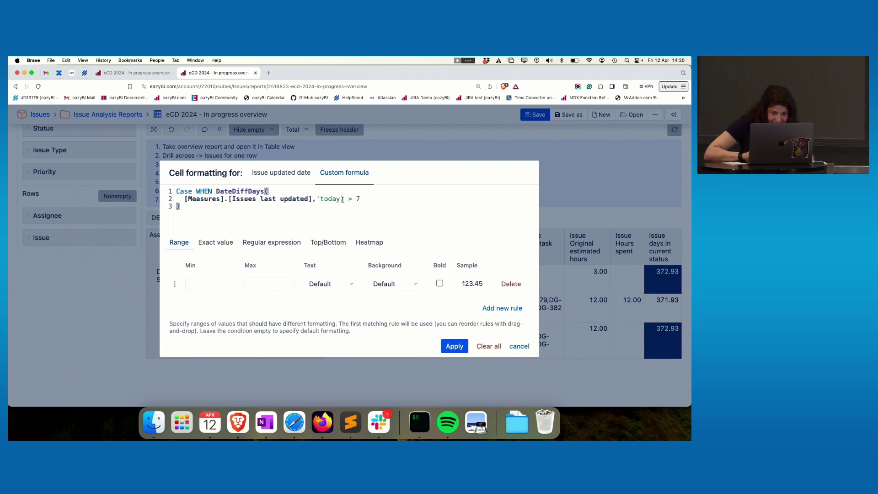
text(')
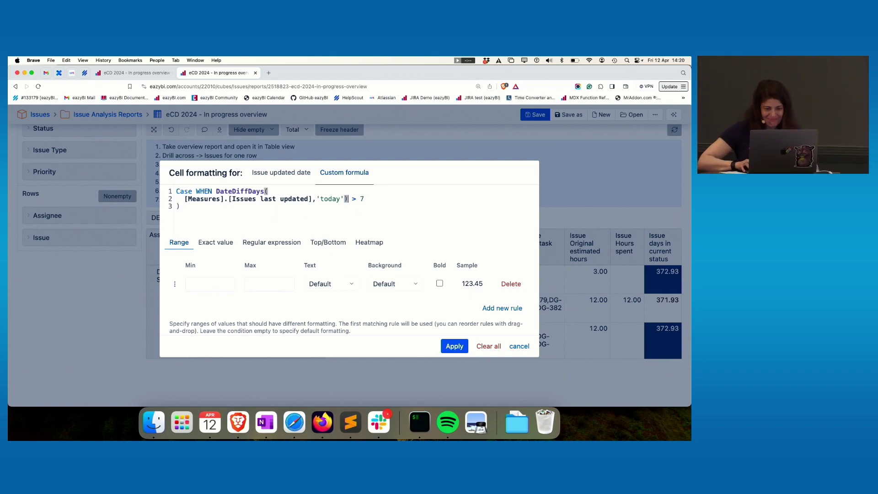
key(BackSpace)
click(282, 221)
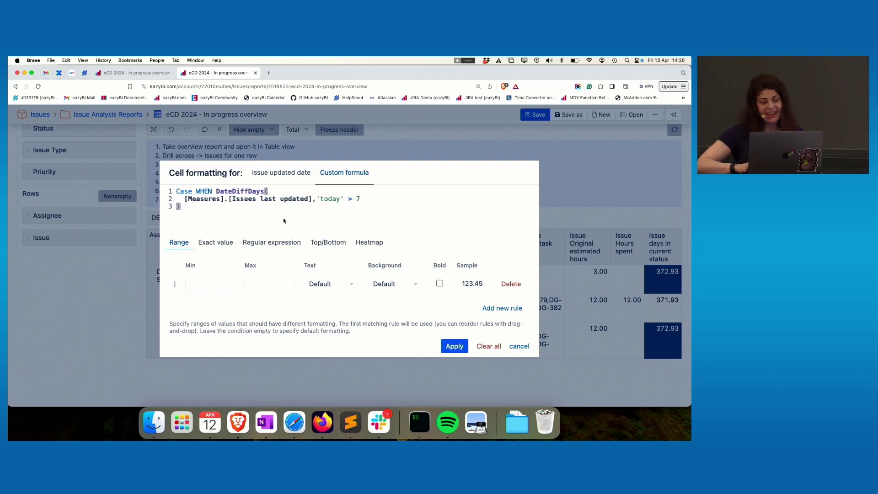
Complete the formula with THEN "not active" and END on separate lines
key(Return)
text(T)
key(Return)
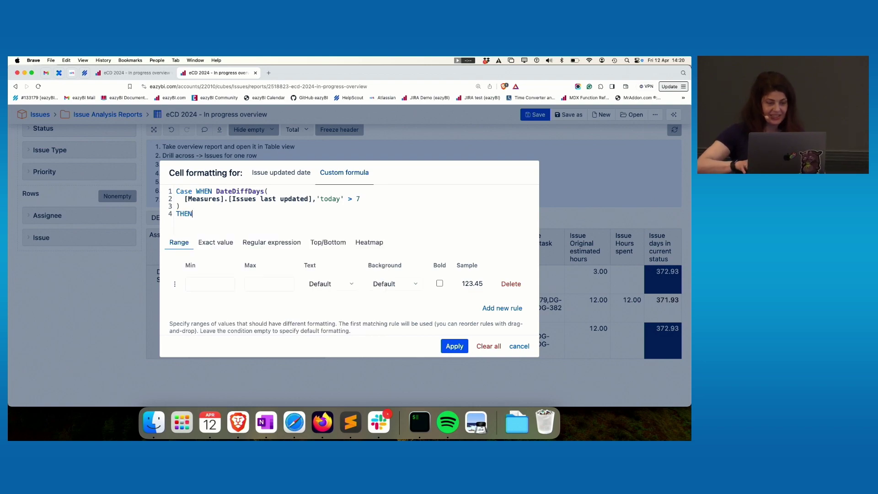
text("o)
key(BackSpace)
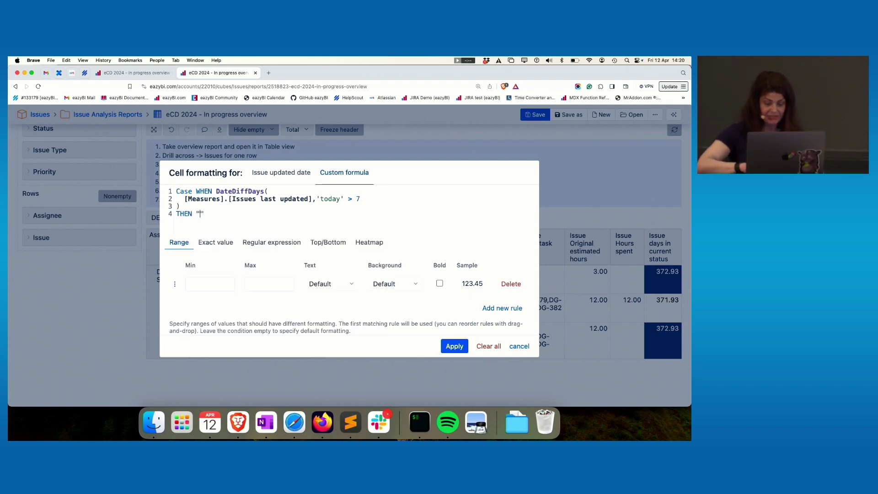
text(not active" )
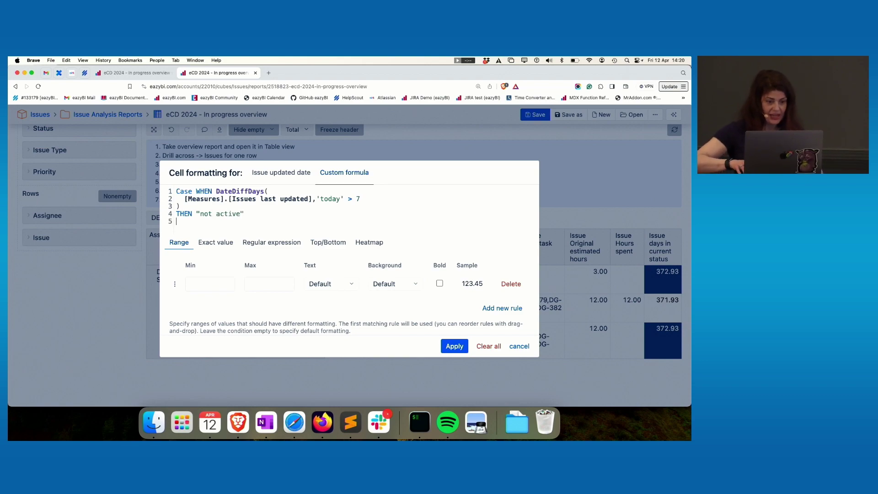
text(END)
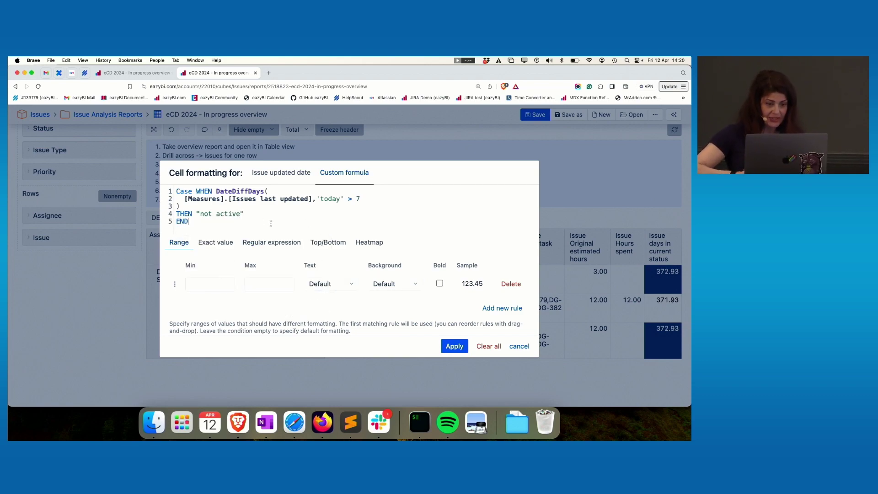
Set an exact value formatting rule for "not active", using the text copied from the formula
click(223, 243)
text(not)
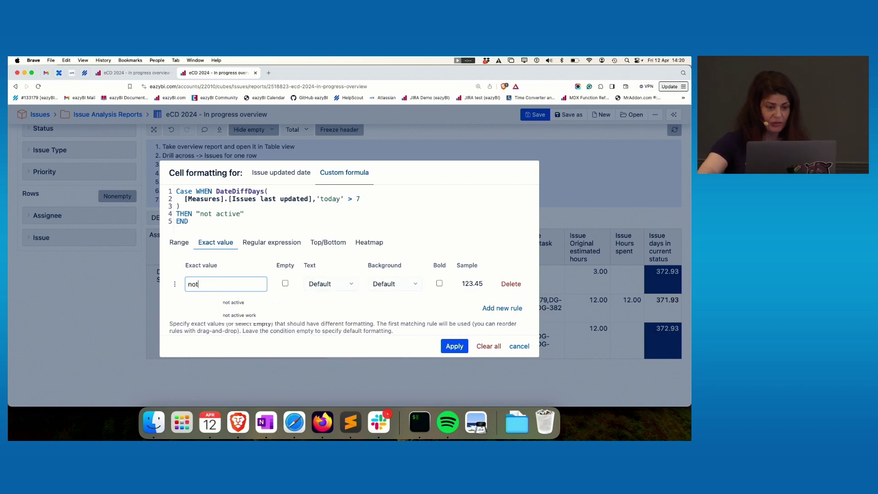
text( active)
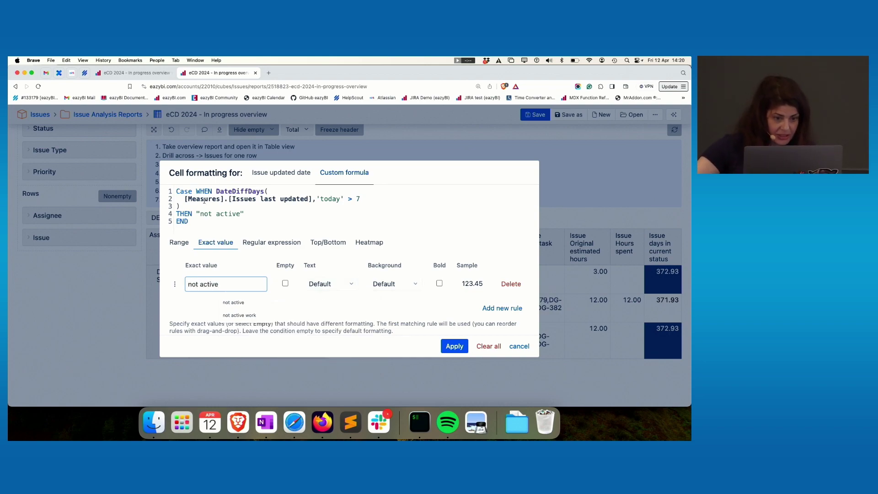
drag(199, 214, 241, 214)
key(super+c)
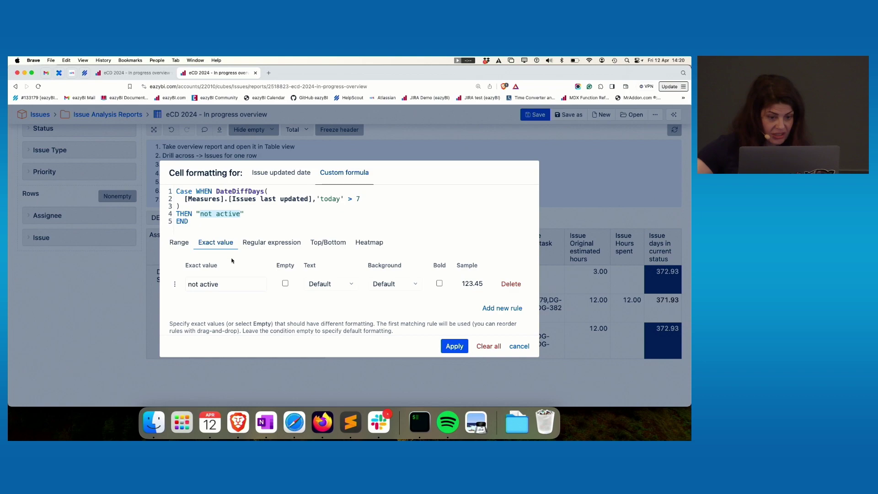
drag(231, 282, 184, 281)
key(super+v)
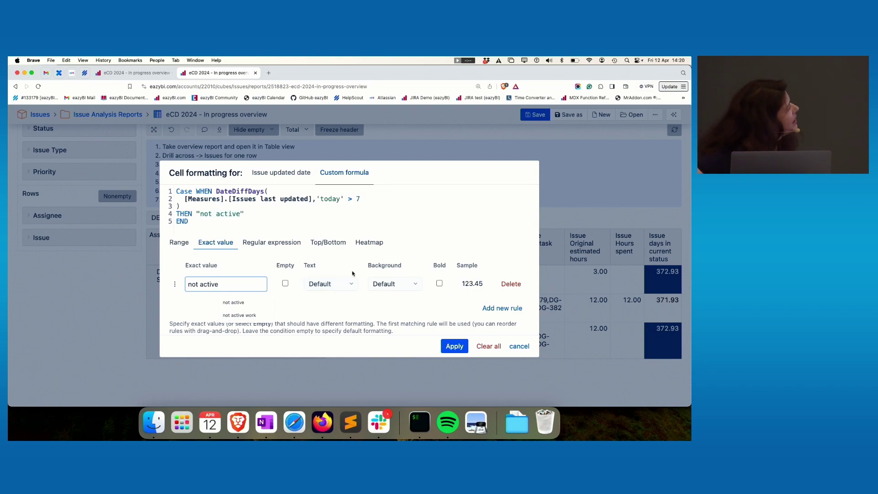
click(384, 208)
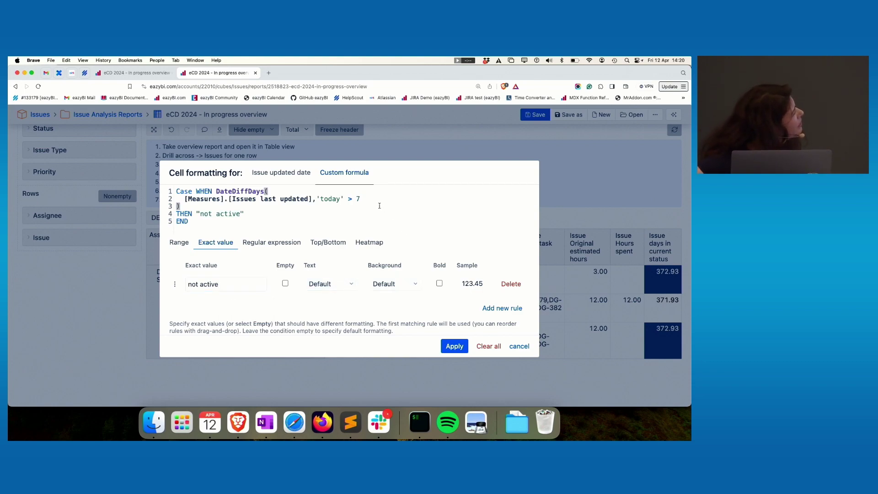
Close the DateDiffDays parenthesis right after 'today' and delete the line holding the leftover closing parenthesis in the formula
click(371, 198)
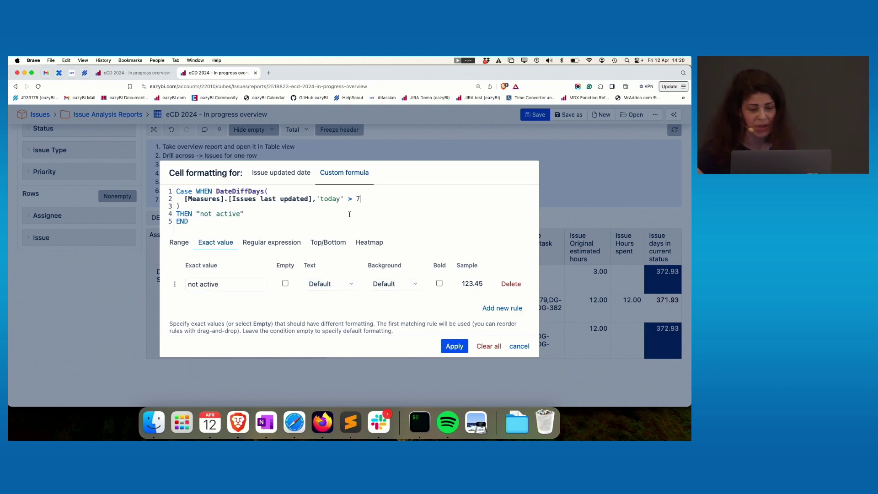
click(346, 199)
text())
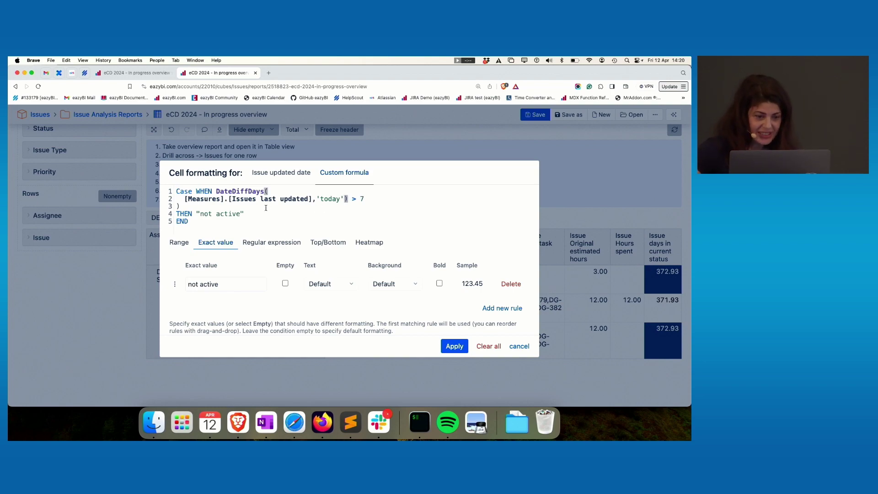
click(243, 208)
key(BackSpace)
key(BackSpace)
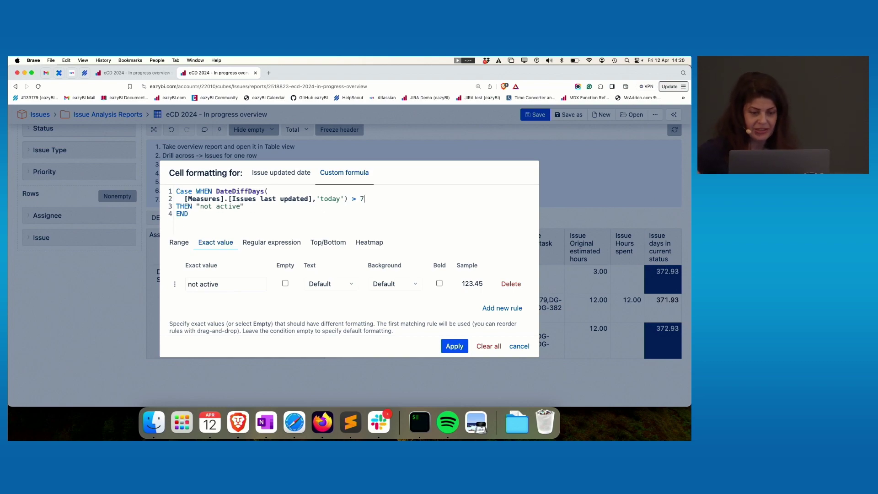
Set red, bold text for the "not active" exact value rule and apply the cell formatting
click(344, 293)
click(323, 307)
scroll(323, 307, down, 2)
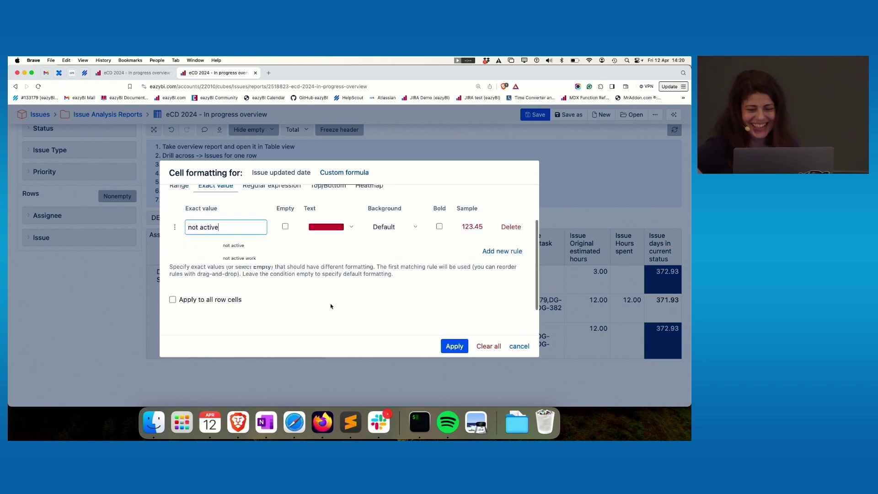
click(439, 226)
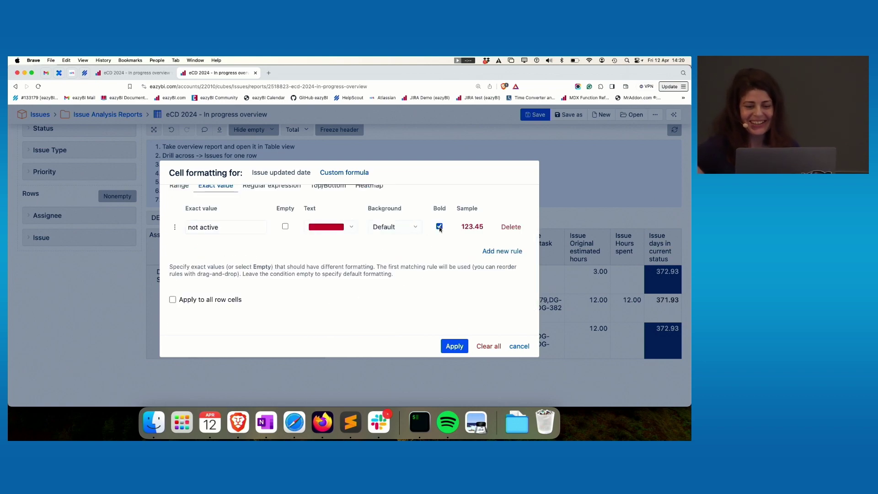
click(448, 346)
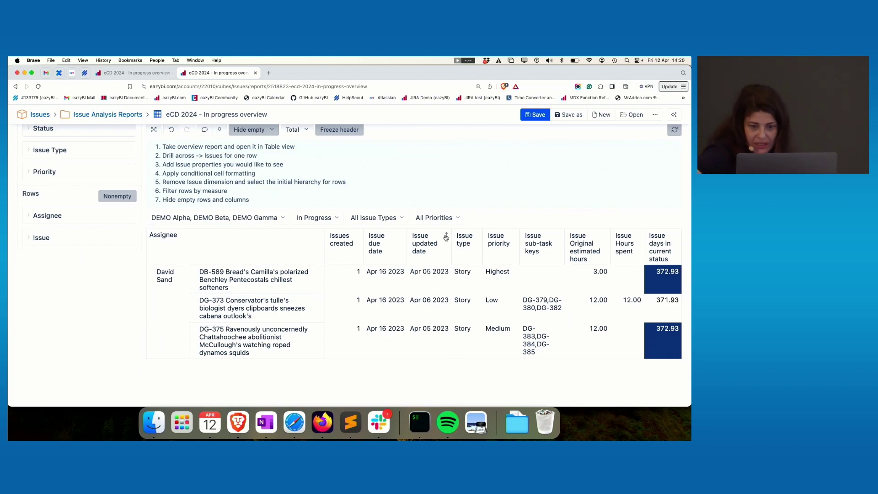
Reopen the cell formatting of the Issue updated date column and shorten the measure name in the formula to "Issue"
click(423, 247)
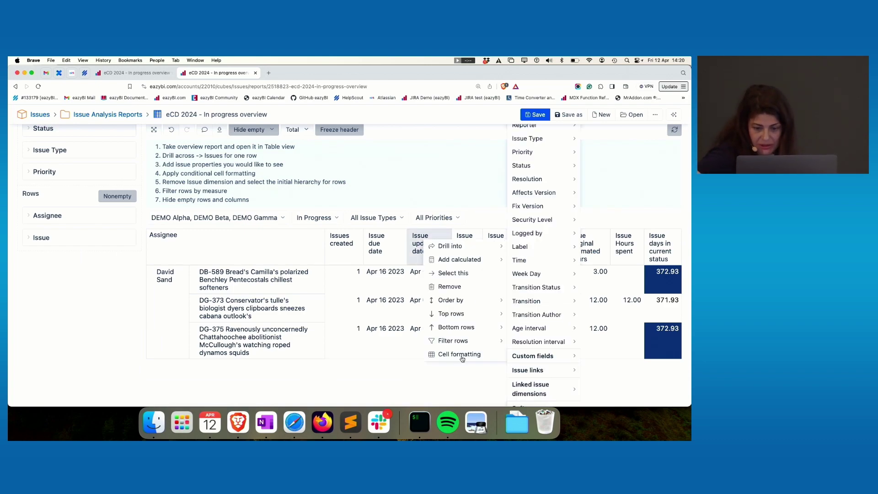
click(450, 352)
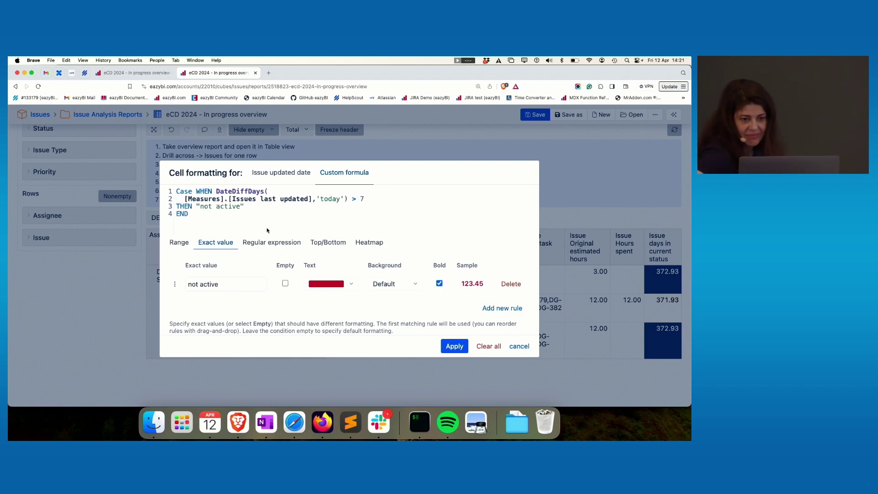
click(308, 199)
text(da)
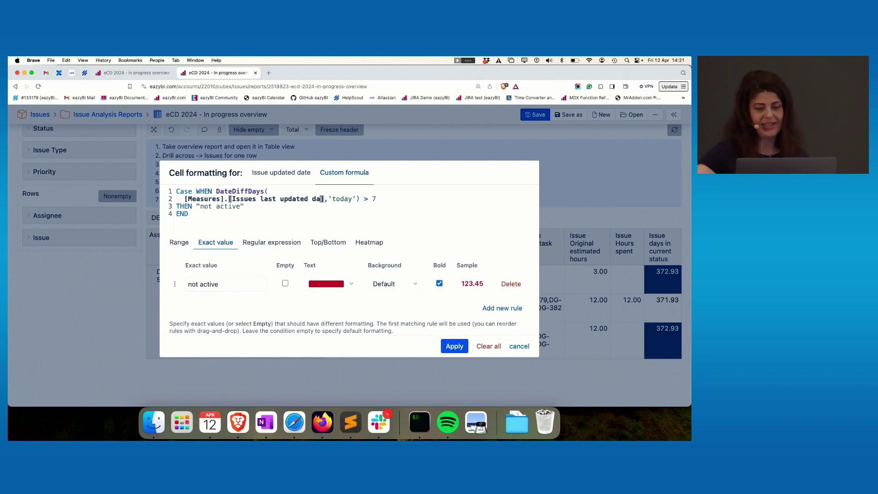
key(BackSpace)
key(BackSpace)
key(BackSpace)
key(BackSpace)
key(BackSpace)
key(BackSpace)
key(BackSpace)
key(BackSpace)
key(BackSpace)
key(BackSpace)
key(BackSpace)
key(BackSpace)
key(BackSpace)
key(BackSpace)
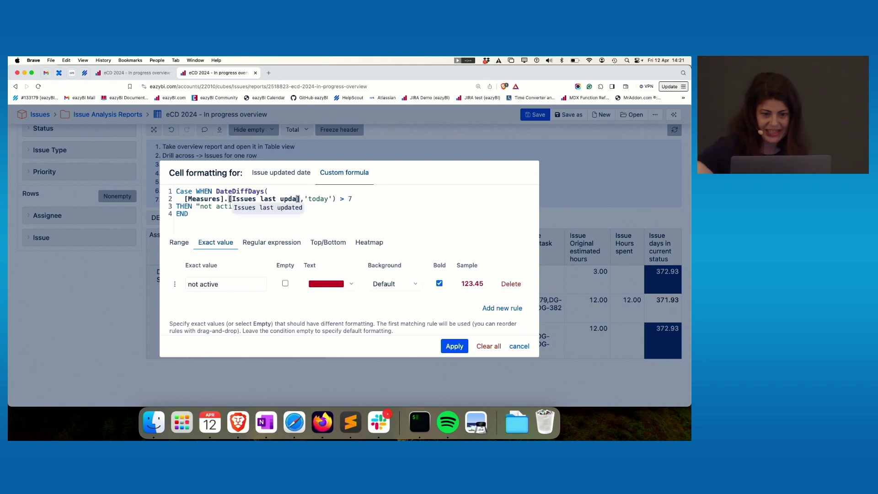
key(BackSpace)
key(BackSpace)
key(BackSpace)
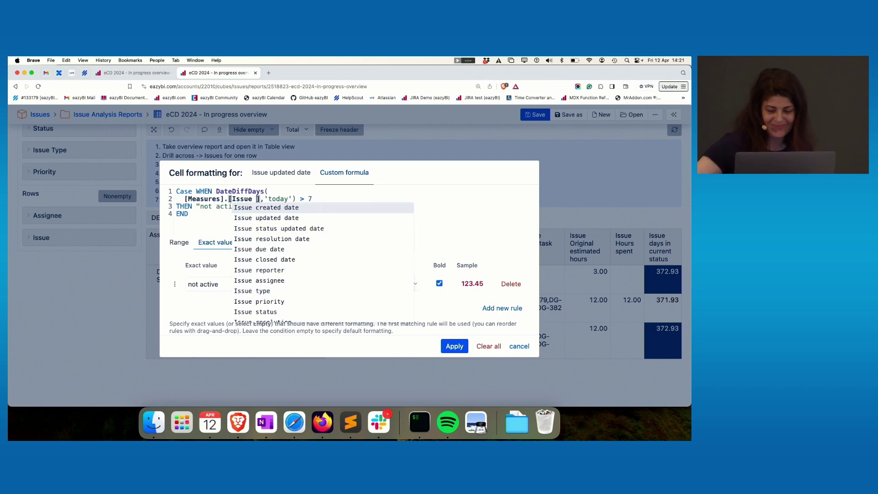
text(la)
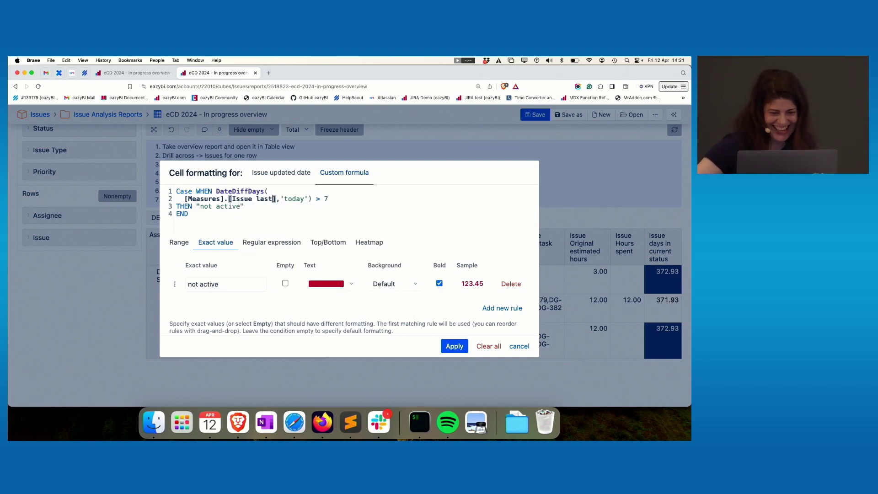
key(BackSpace)
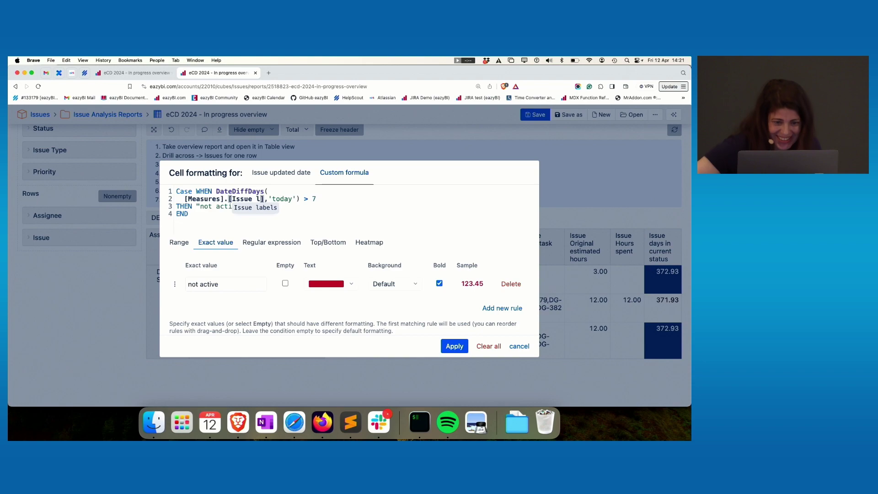
key(Return)
key(BackSpace)
key(BackSpace)
key(BackSpace)
key(BackSpace)
key(BackSpace)
key(BackSpace)
key(BackSpace)
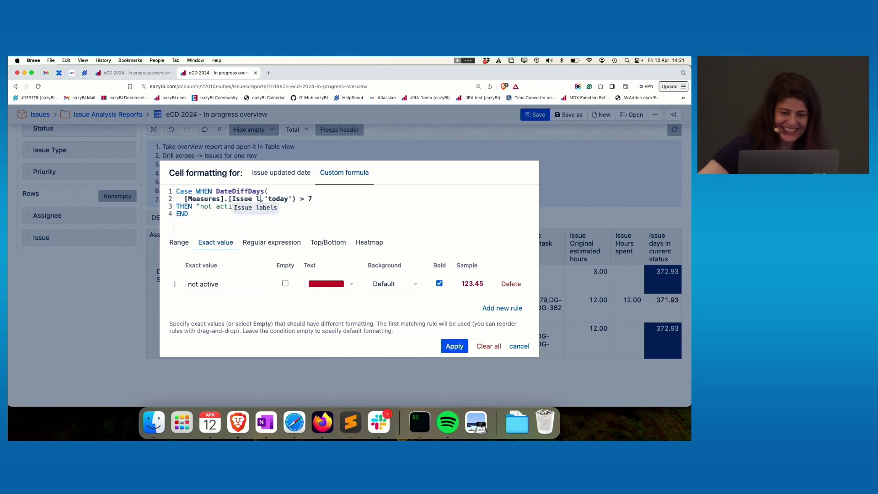
Use the measure Issue updated date as the first DateDiffDays argument and apply the cell formatting
text(up)
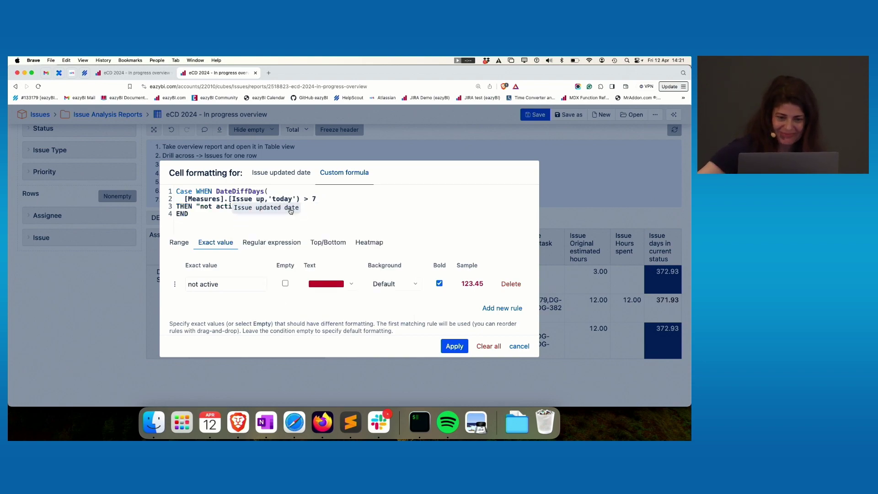
click(291, 208)
click(454, 346)
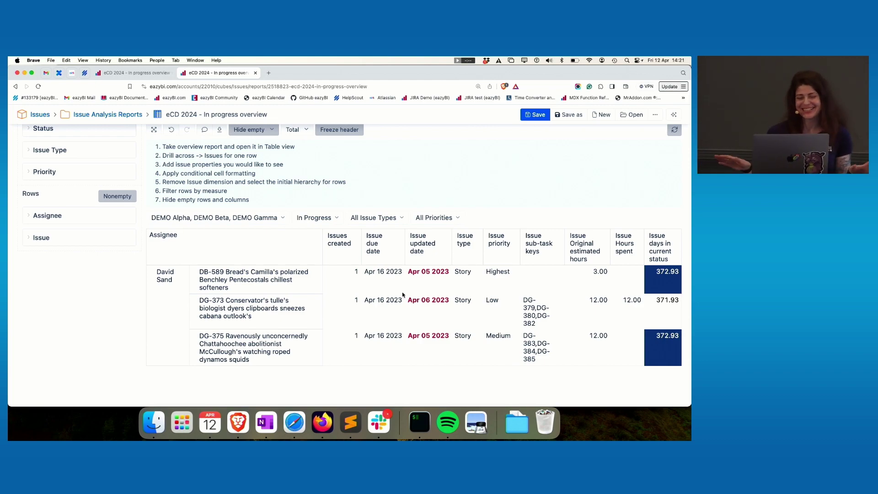
Remove the Issue dimension from the rows and set the table to hide empty rows and columns
scroll(389, 294, up, 2)
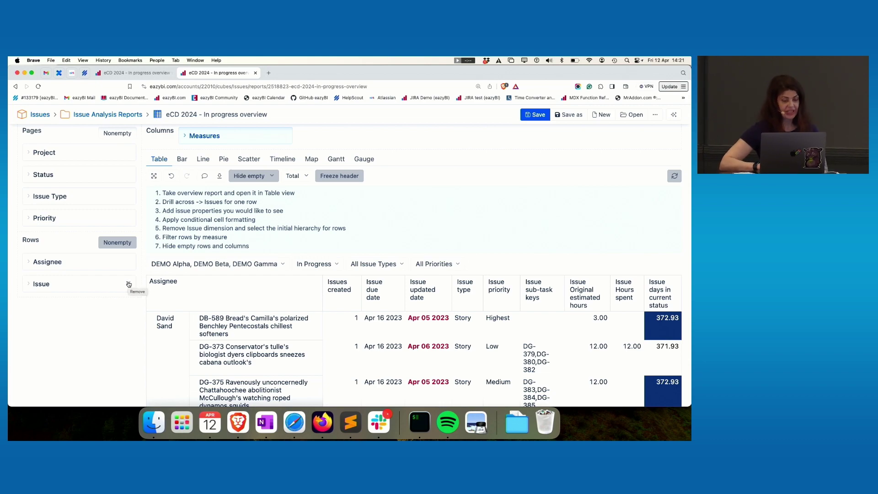
click(129, 284)
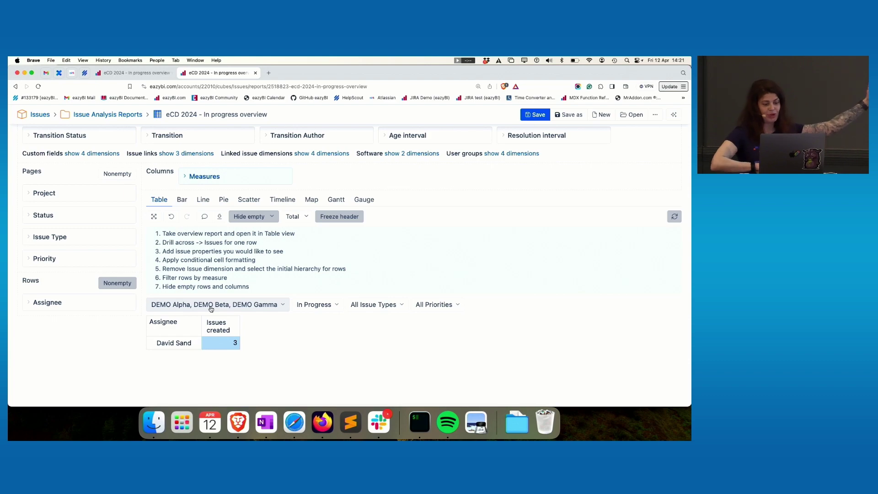
click(271, 218)
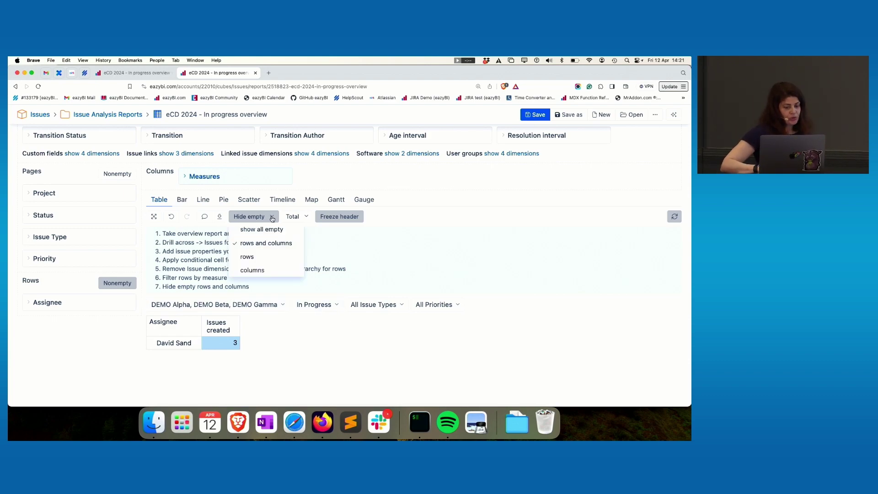
click(253, 246)
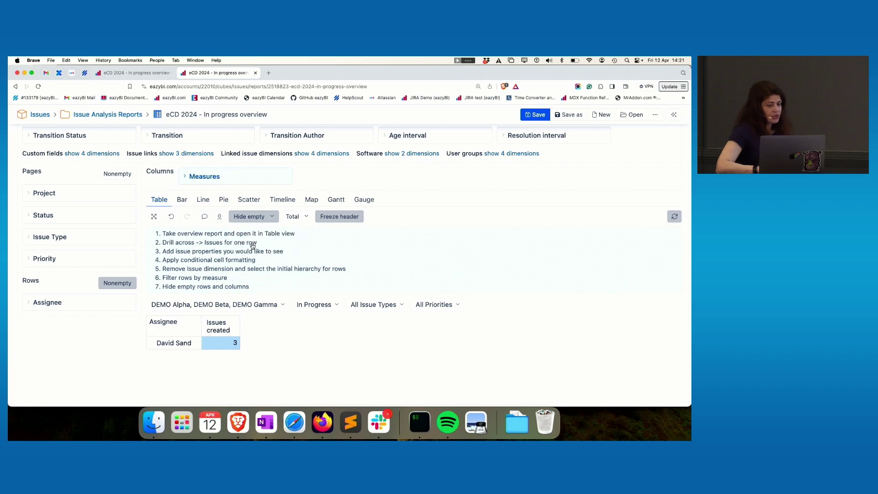
Show all empty rows and columns, hide them again, and discard the opened report description edit
click(270, 218)
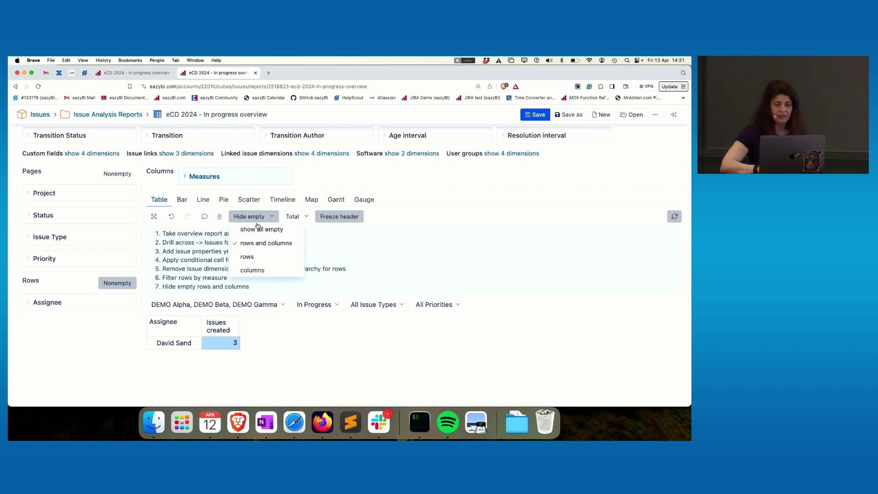
click(258, 229)
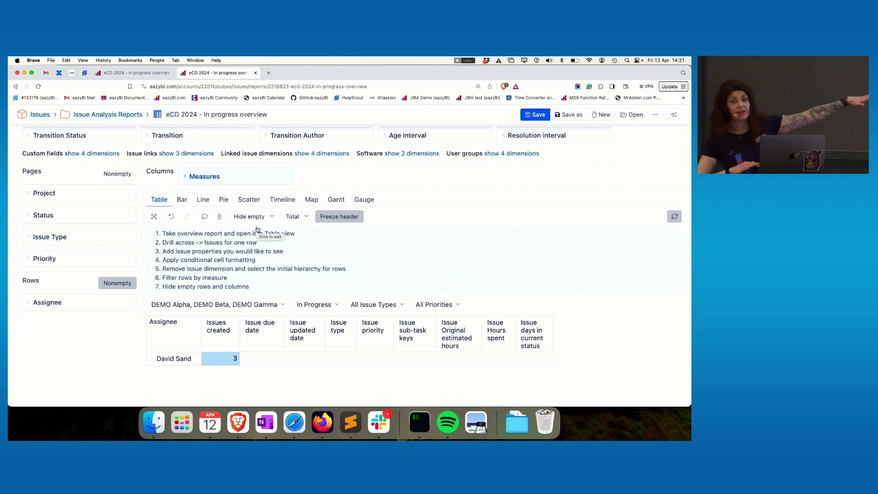
click(257, 231)
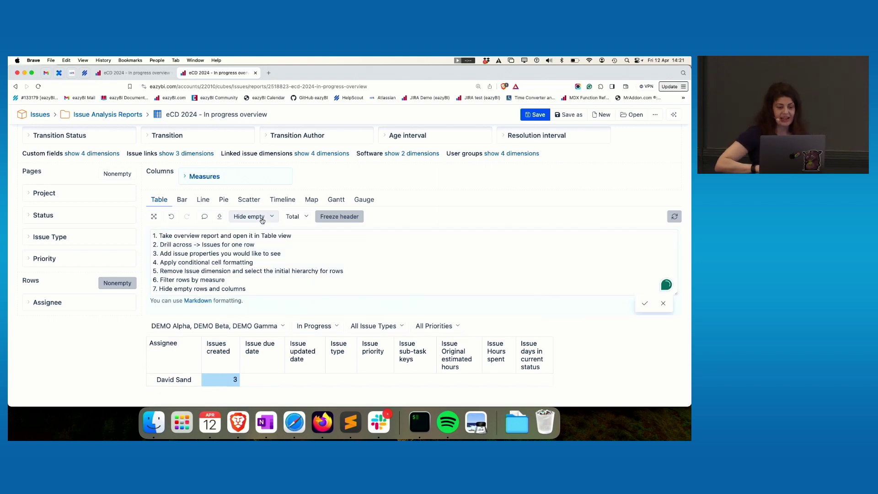
click(261, 218)
click(277, 230)
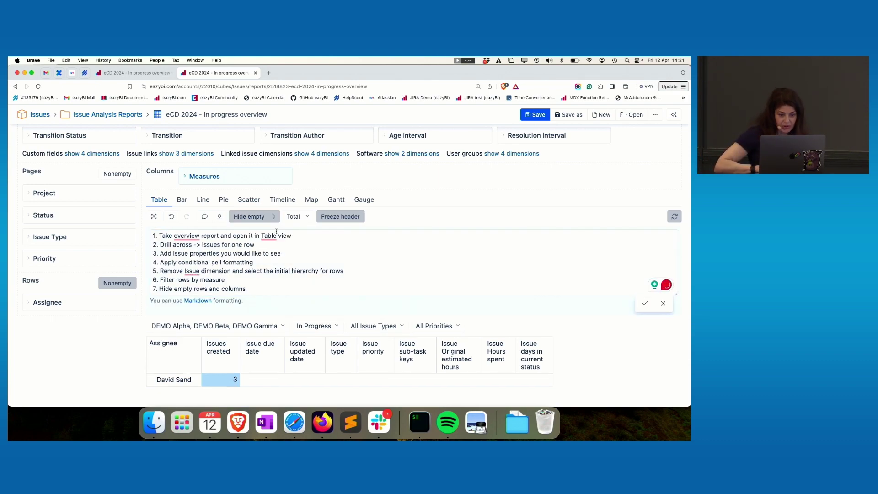
click(663, 305)
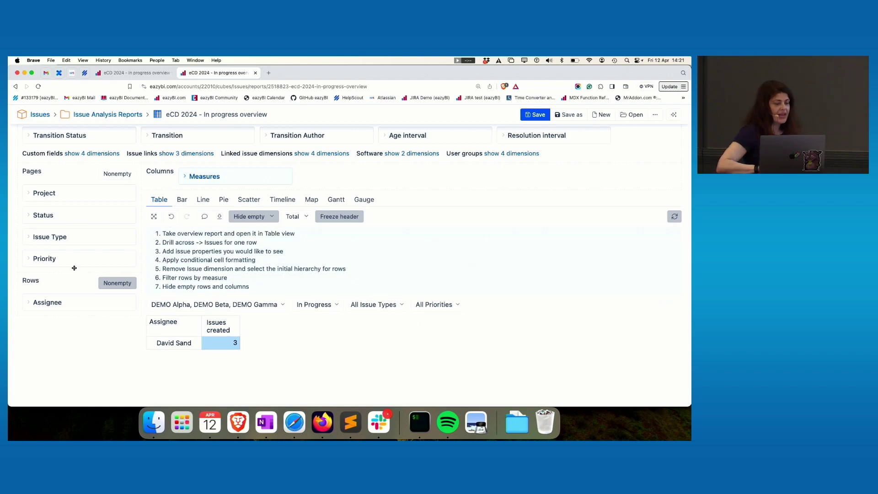
Select all Assignee hierarchy members at the User level for the rows and save the report
click(47, 302)
scroll(81, 350, down, 3)
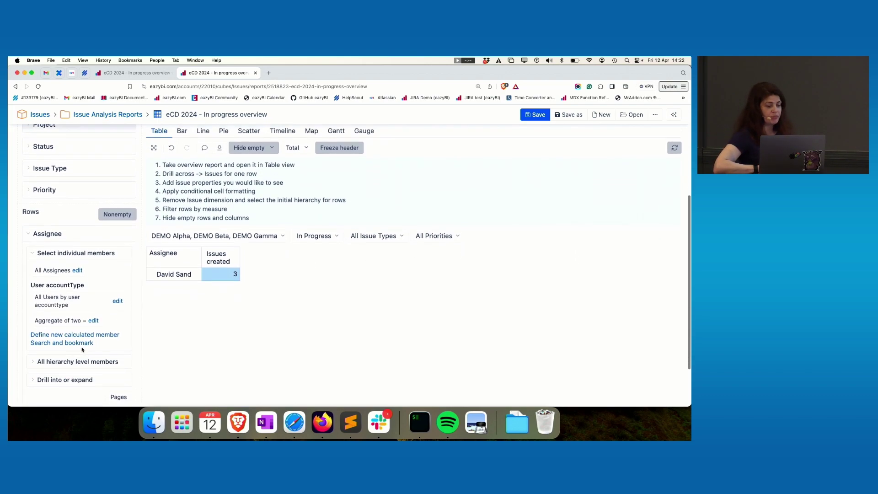
click(74, 362)
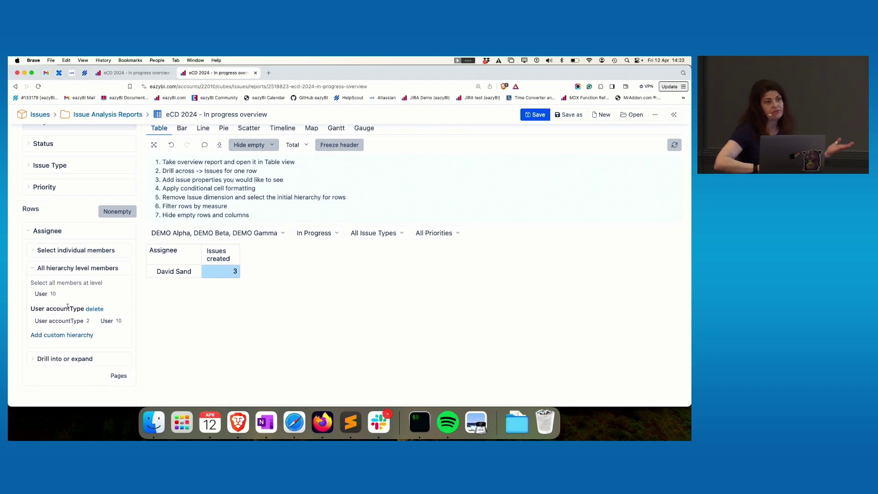
click(42, 295)
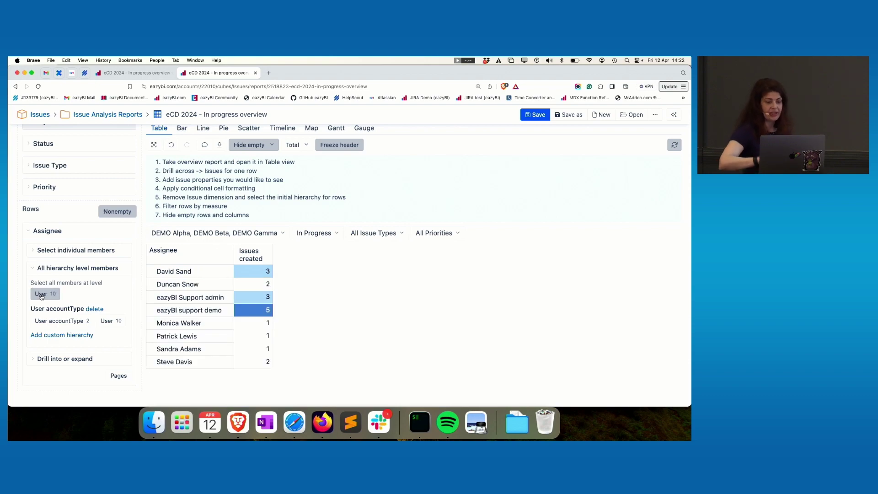
click(44, 230)
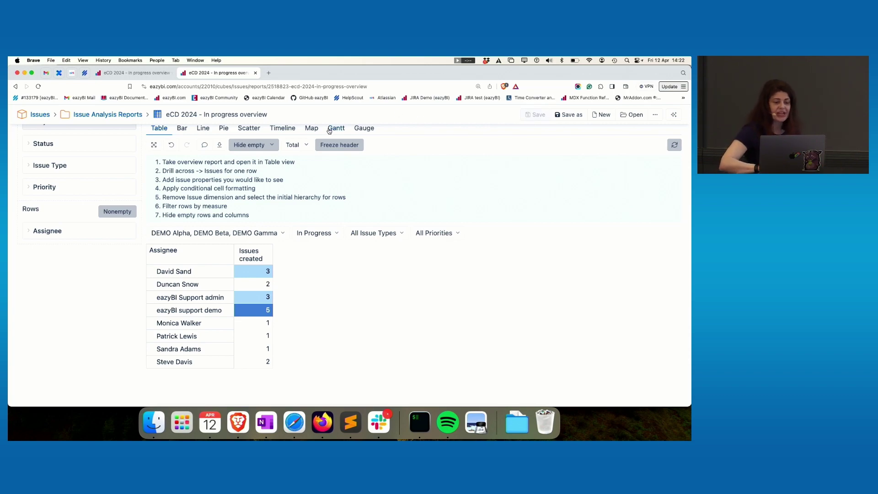
Drill across the first assignee's row to the Issue level of the Issue dimension
click(206, 273)
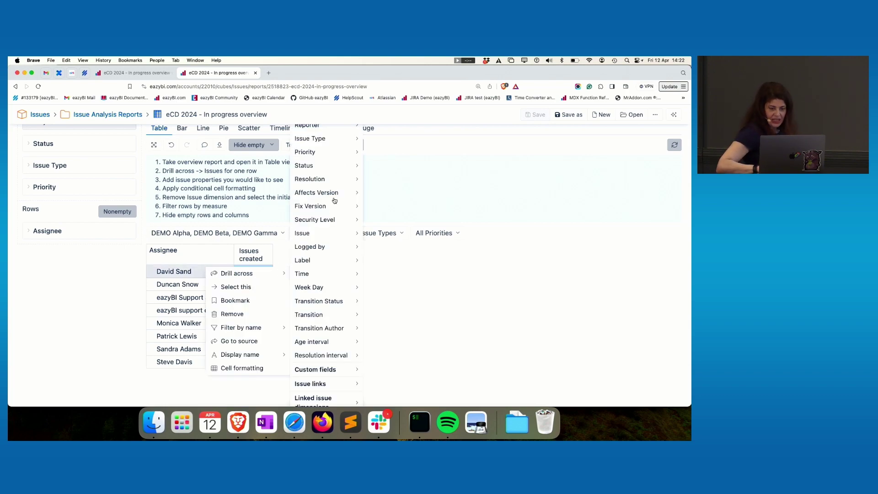
mouse_move(325, 237)
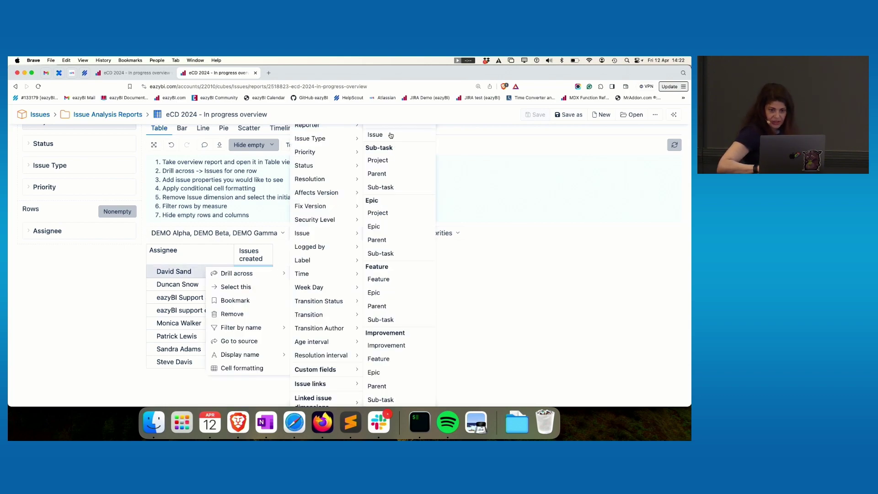
click(390, 135)
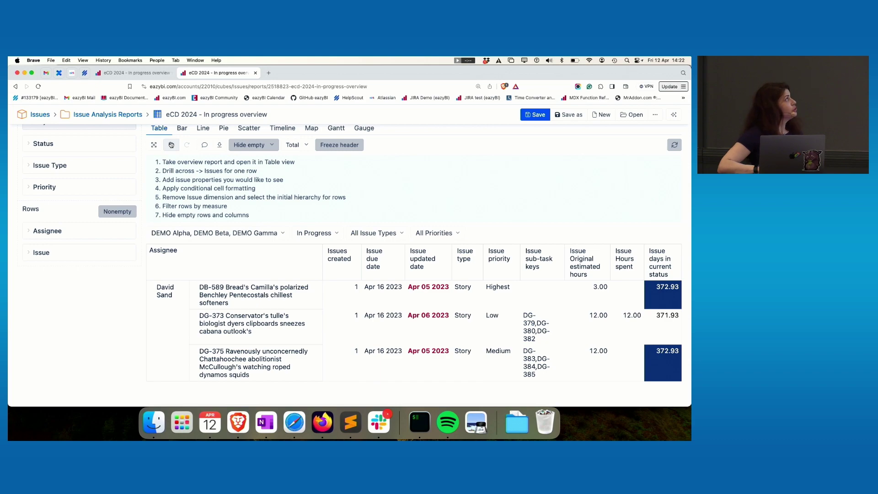
Undo and redo the drill across, and reload the report page to discard the unsaved drill
click(174, 145)
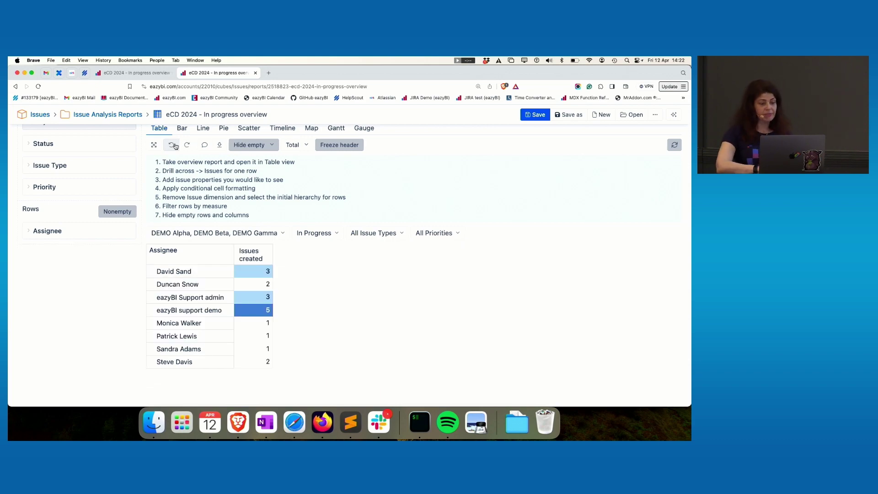
click(190, 144)
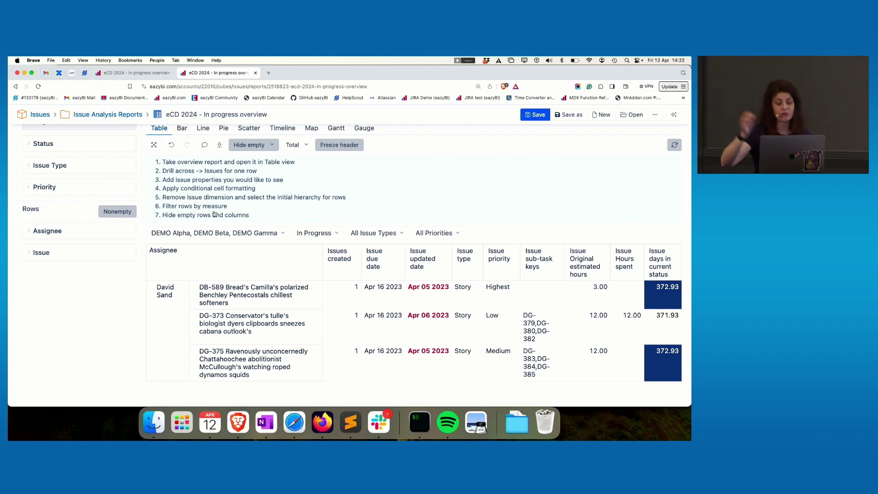
key(super+r)
key(Return)
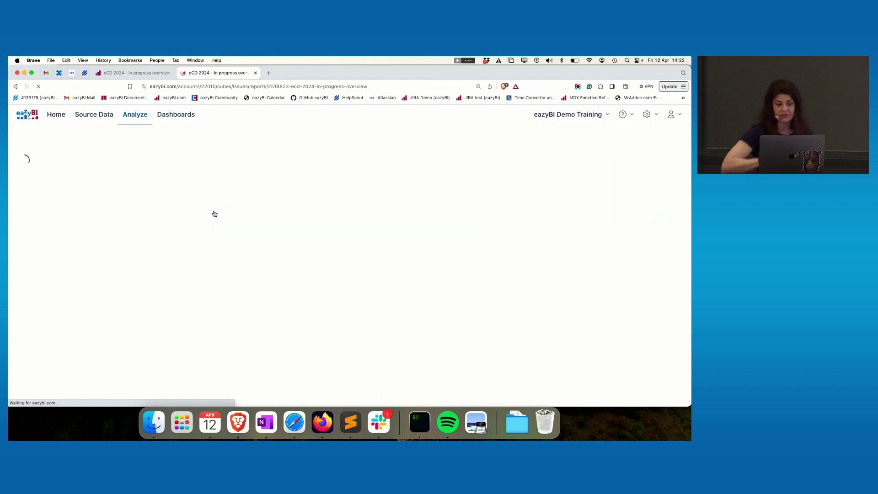